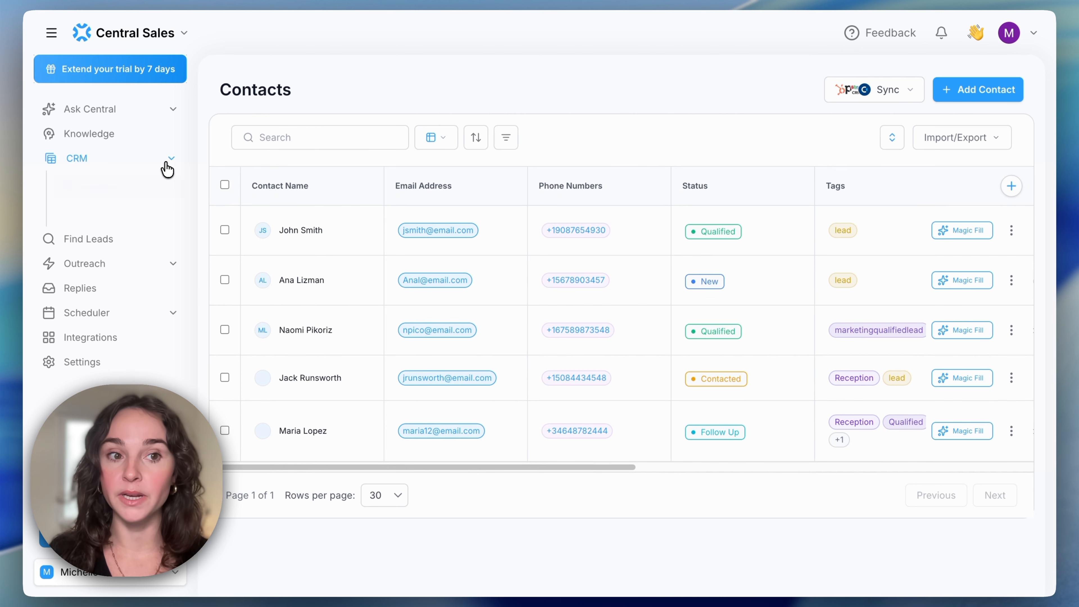
View the Companies list in the CRM and return to the Contacts list
left_click(167, 165)
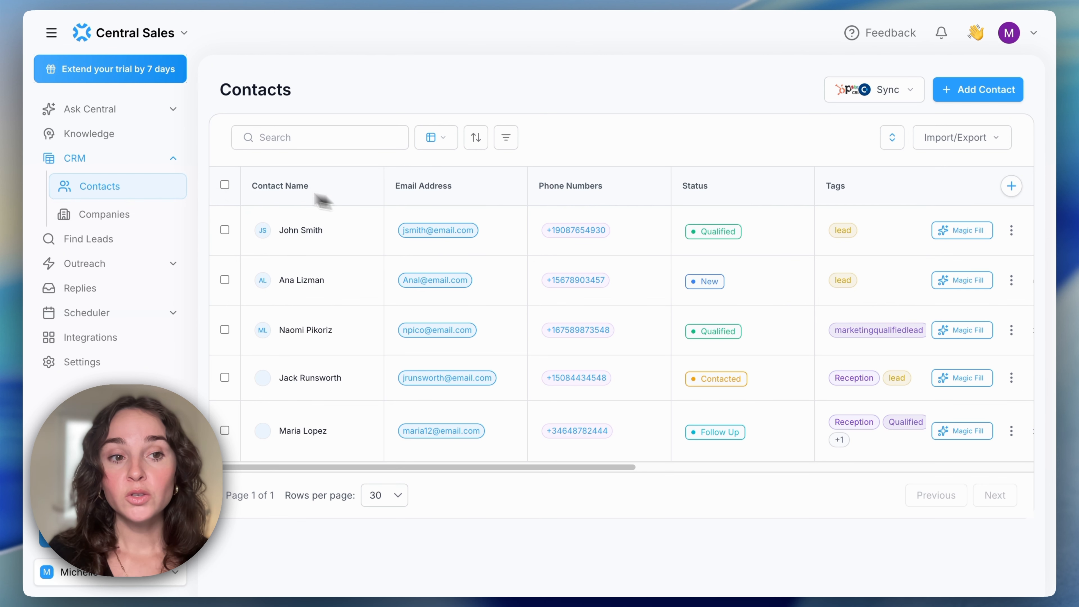
left_click(115, 218)
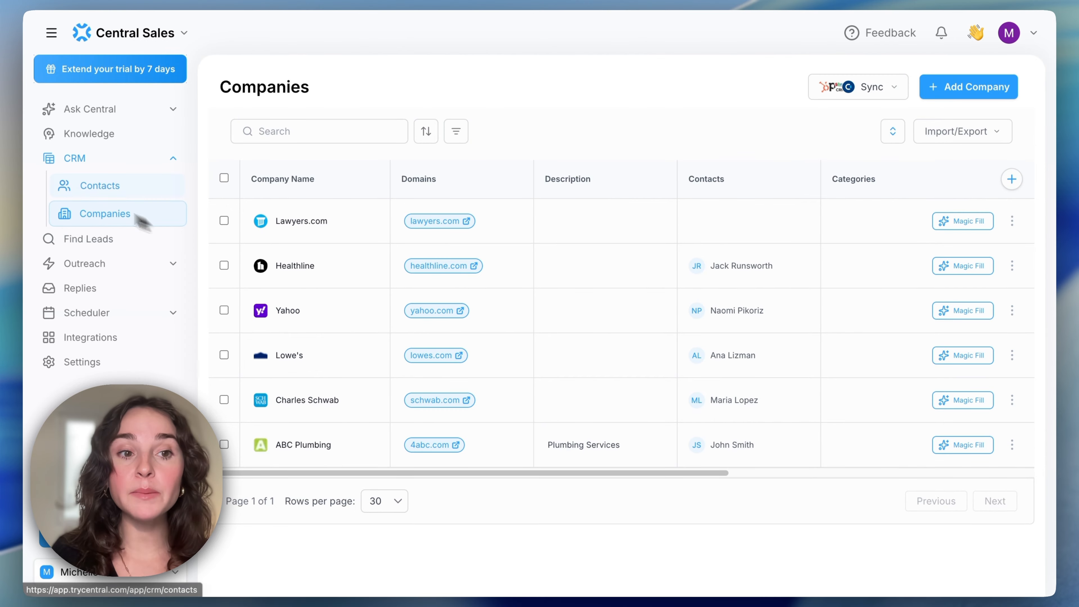
left_click(108, 189)
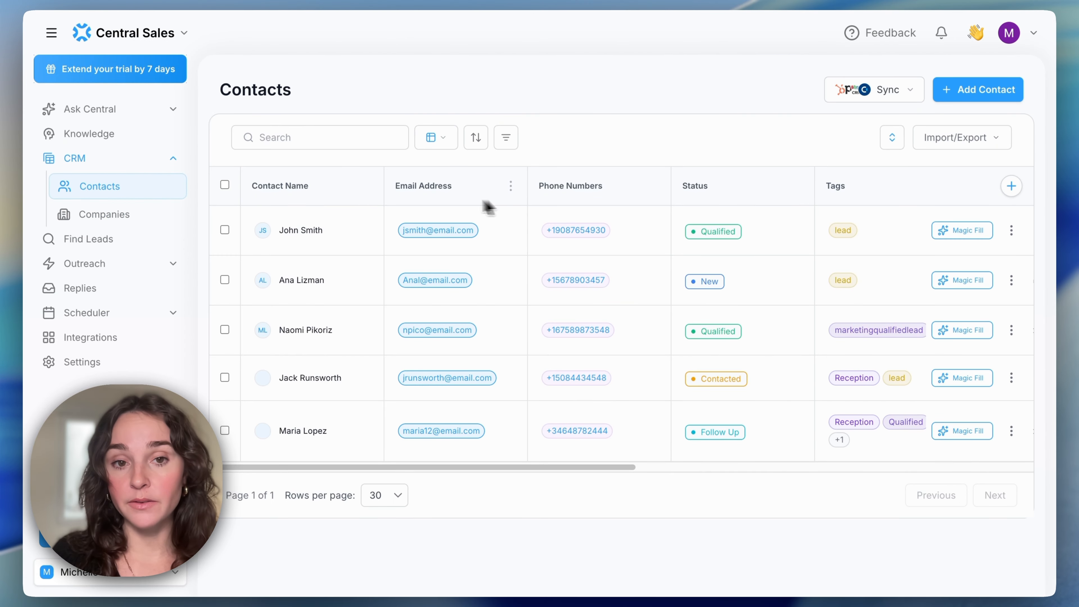
View the first contact's details, checking its notes and tasks, and return to the Contacts list
left_click(300, 236)
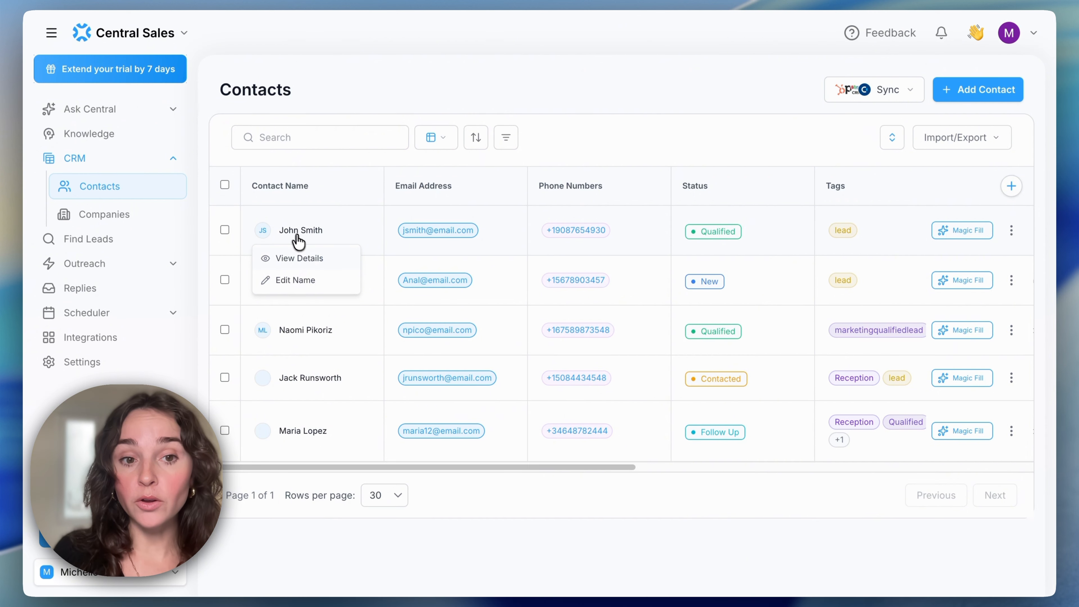
left_click(323, 260)
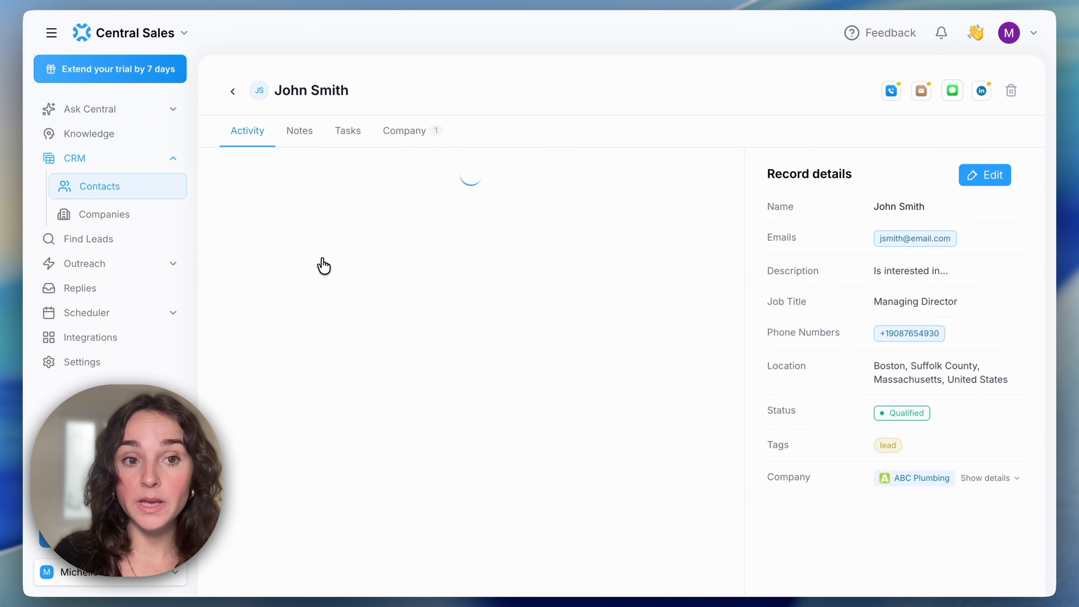
left_click(303, 136)
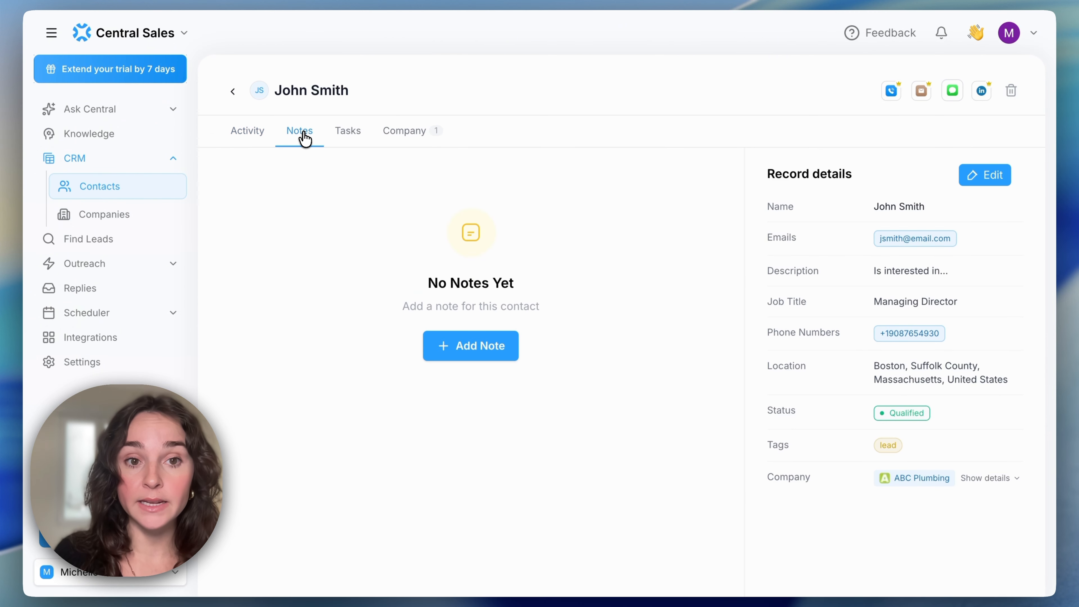
left_click(347, 136)
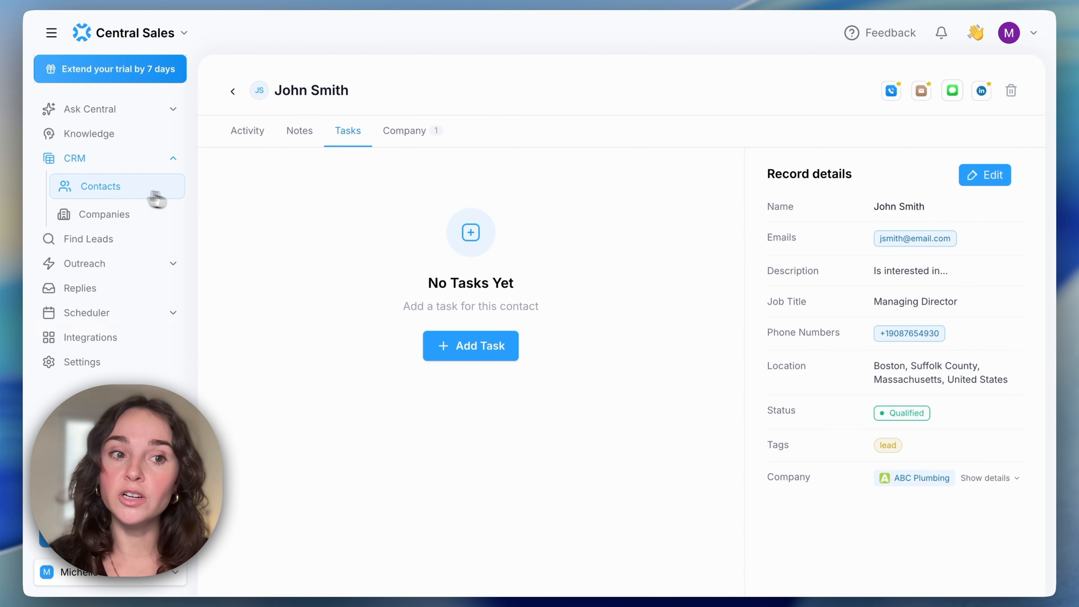
left_click(106, 187)
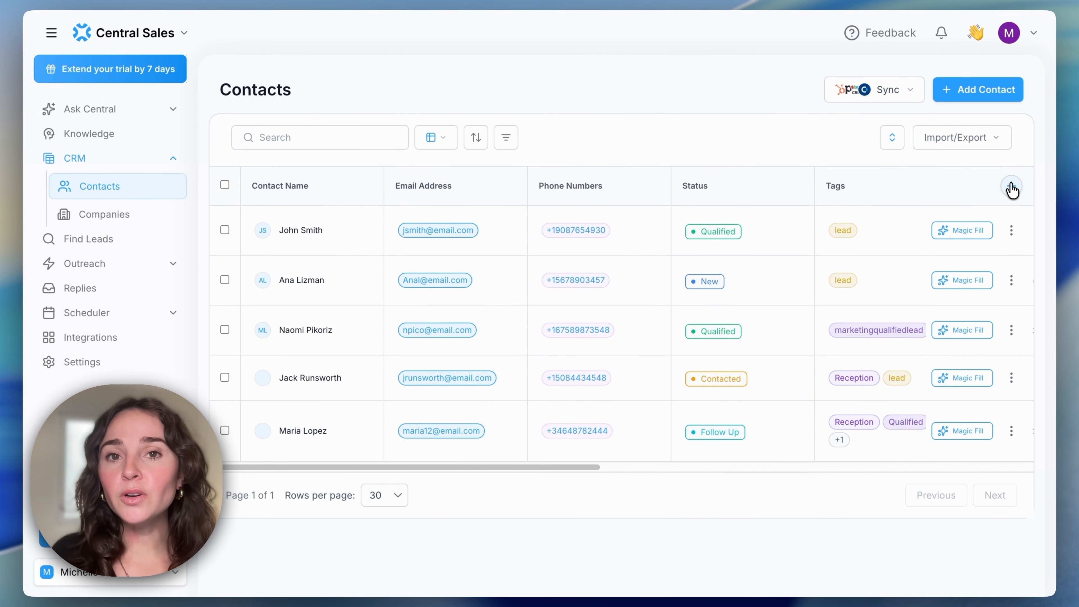
Create a new contact attribute named Budget and add it as a column of the contacts table
left_click(1012, 187)
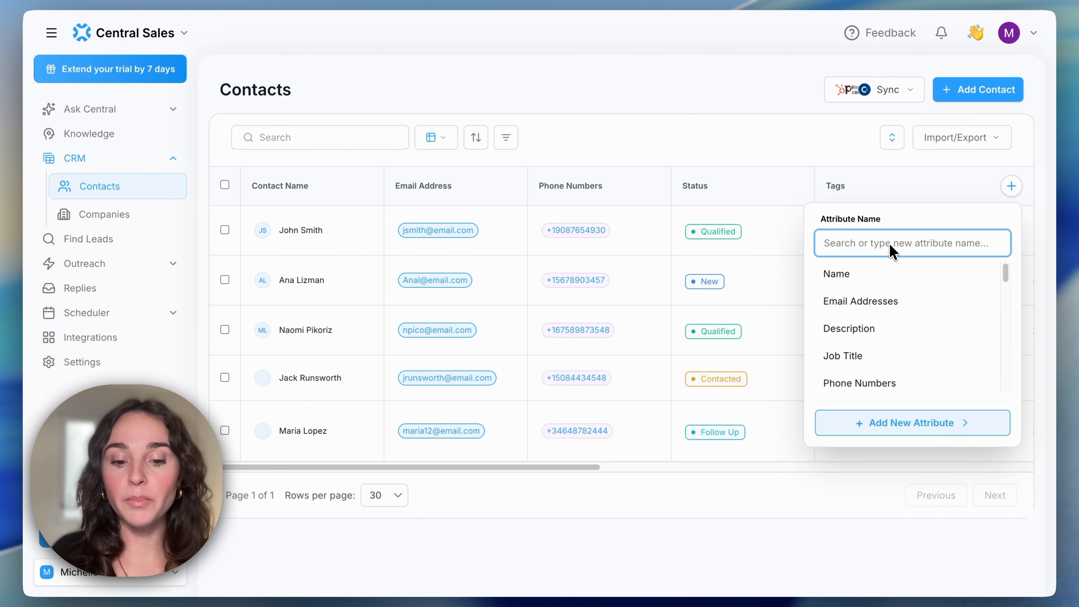
type("Budget")
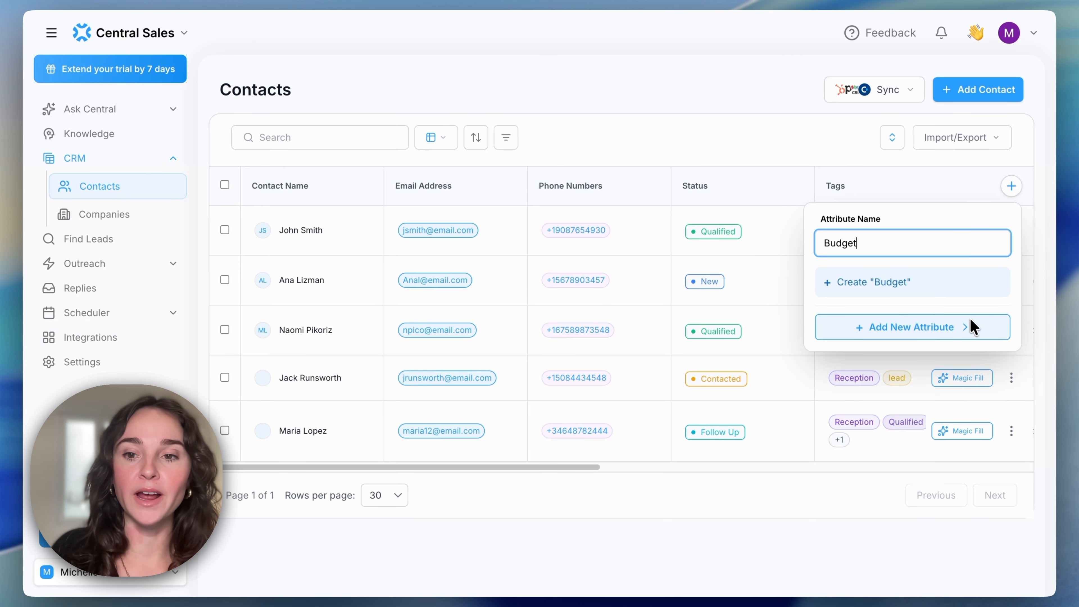
left_click(913, 283)
left_click(913, 410)
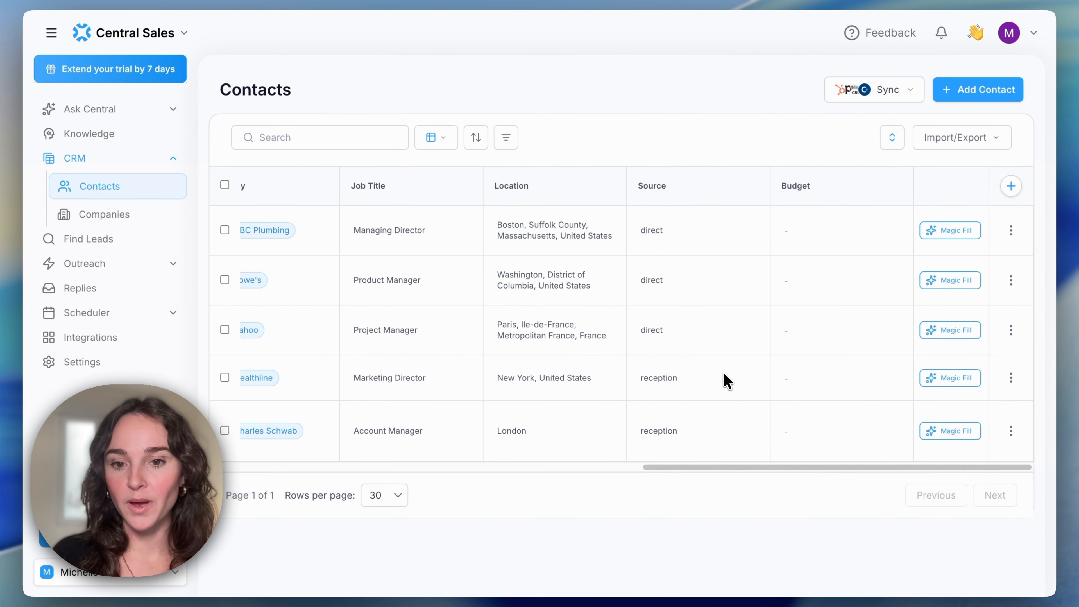
scroll(727, 380, "left", 10)
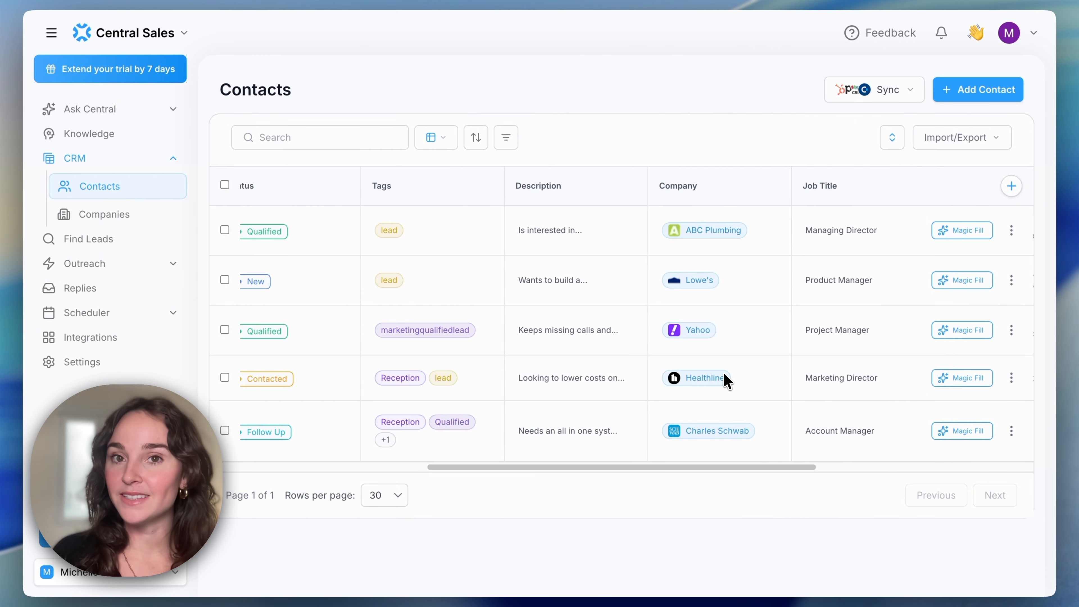
scroll(727, 381, "left", 5)
Check the contact sync options and enrich the first contact with Magic Fill, applying the Company and Linkedin suggestions
left_click(874, 90)
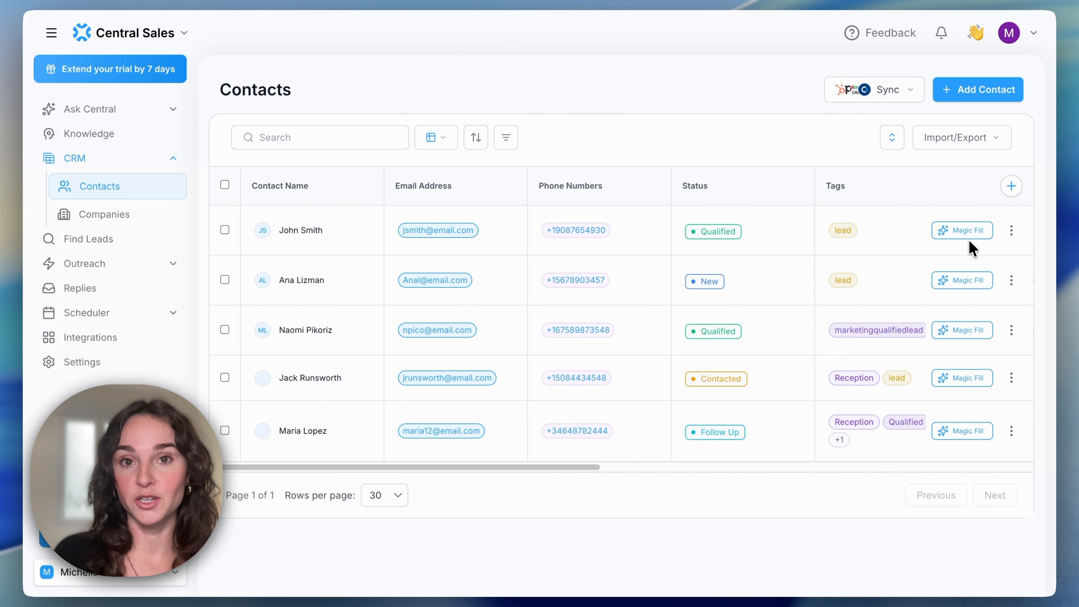
left_click(963, 234)
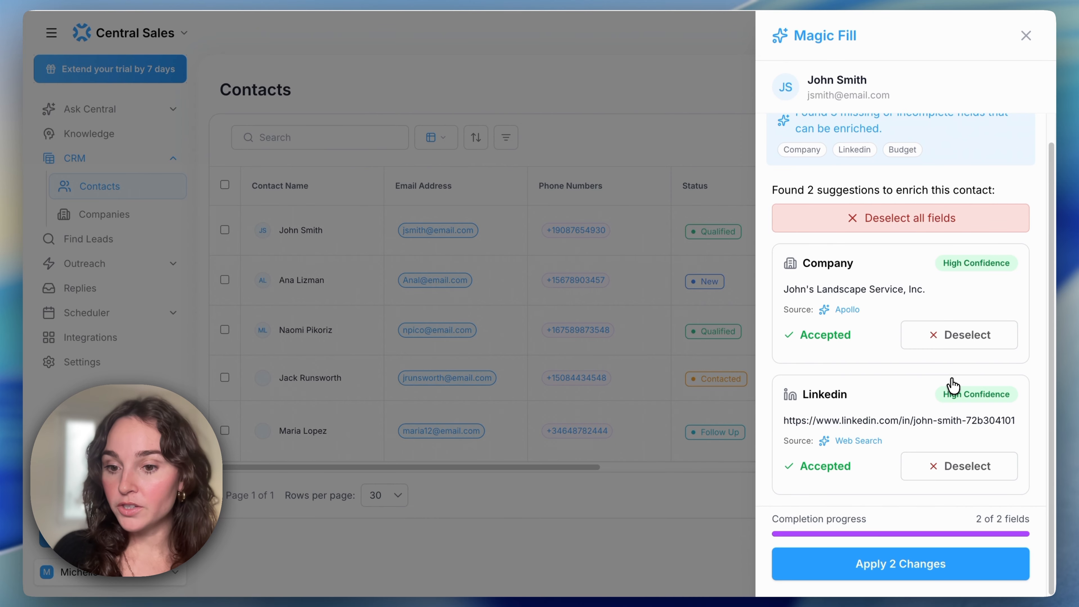
left_click(877, 572)
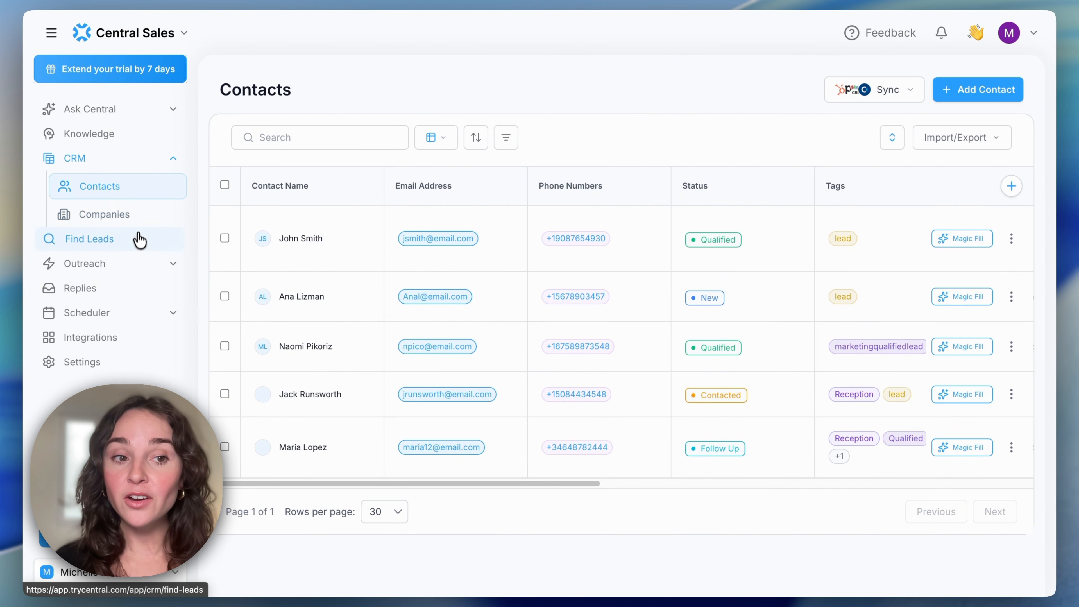
Examine the lead generator's suggested searches and the manual search filters in Find Leads
left_click(97, 242)
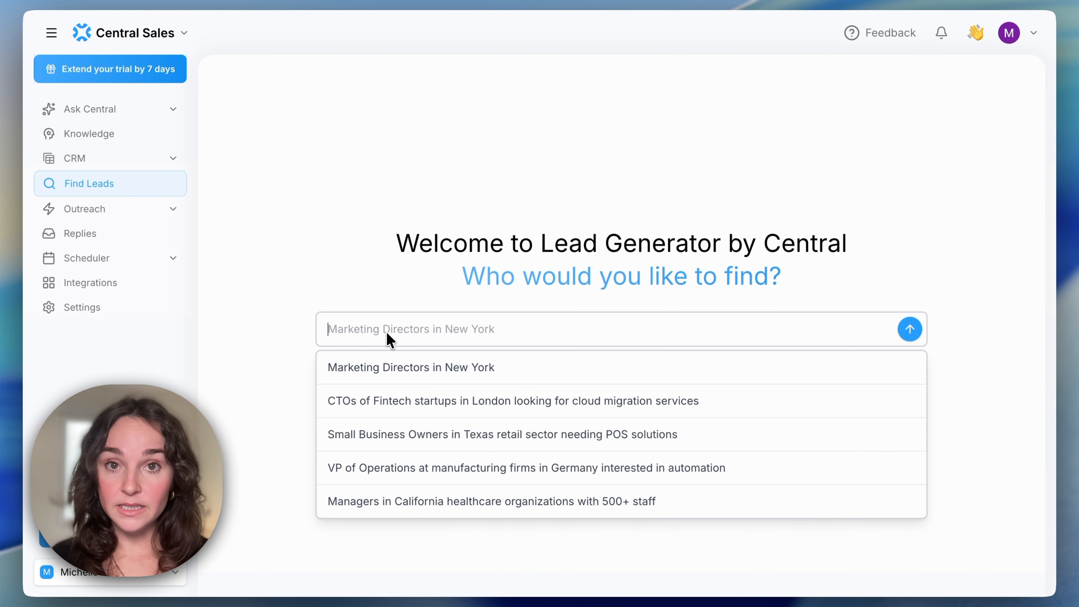
left_click(284, 367)
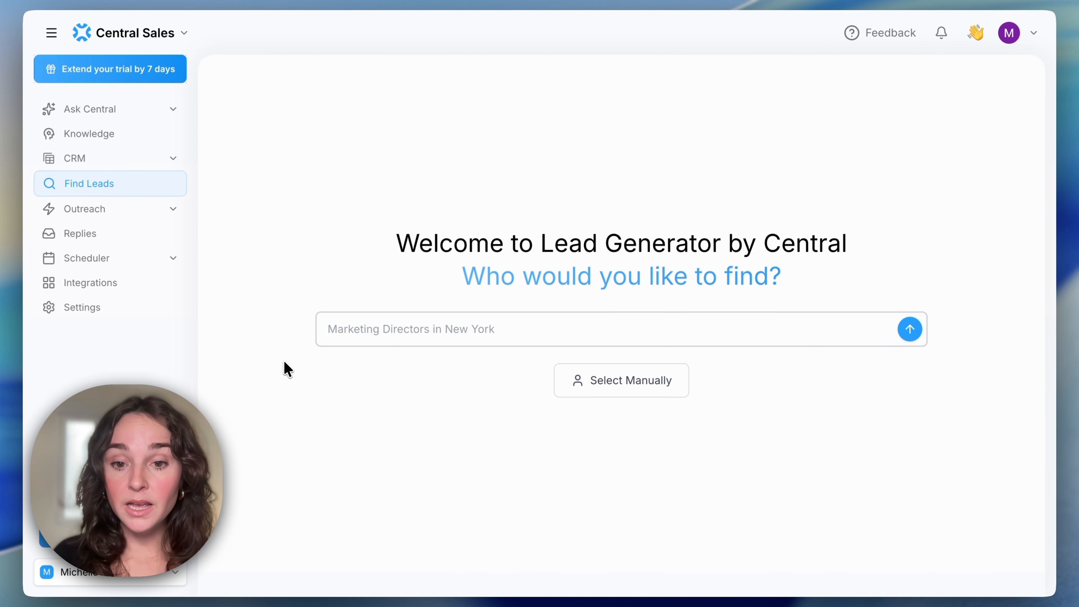
left_click(621, 385)
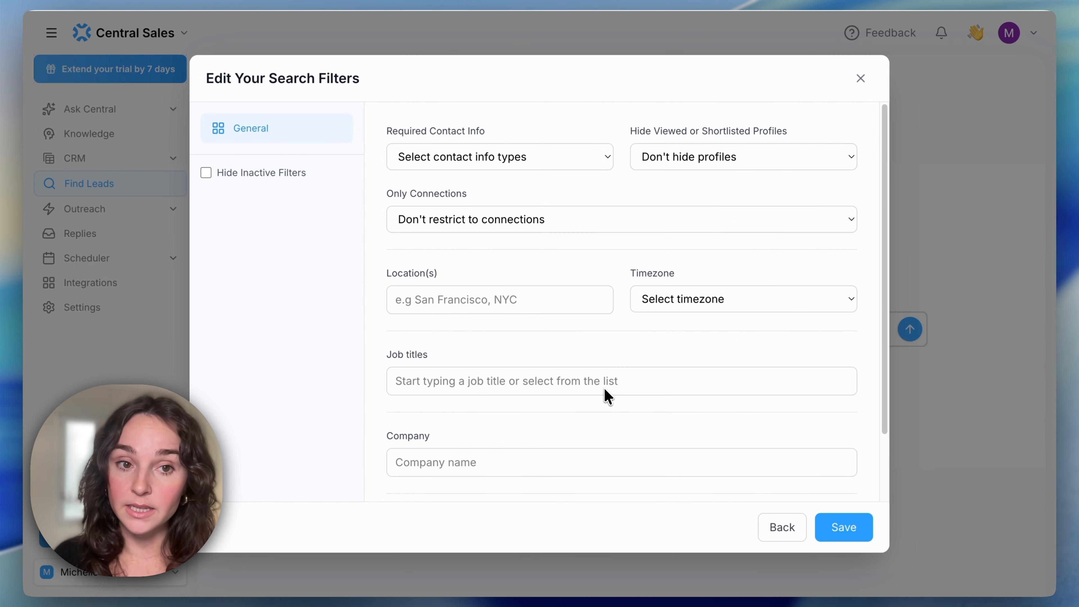
scroll(422, 280, "down", 2)
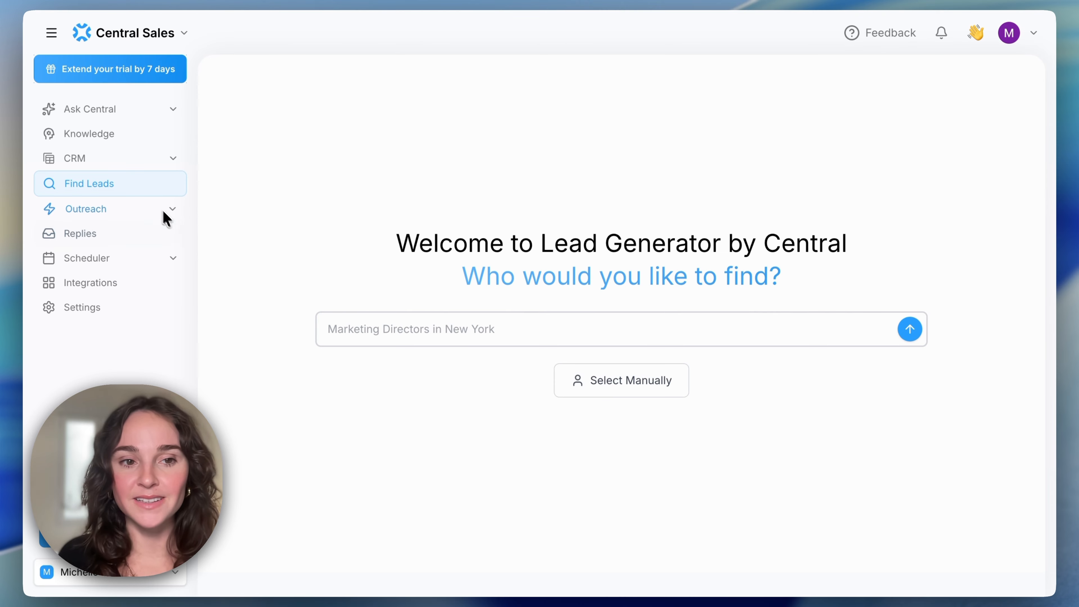
Create a new outreach sequence from scratch named "Sales Outreach"
left_click(157, 209)
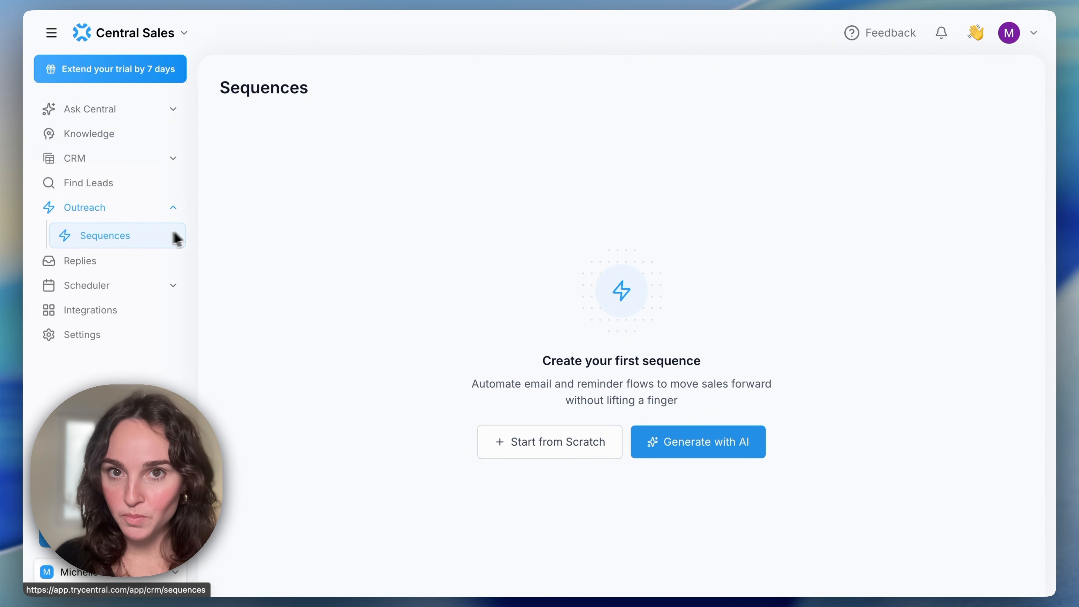
left_click(537, 446)
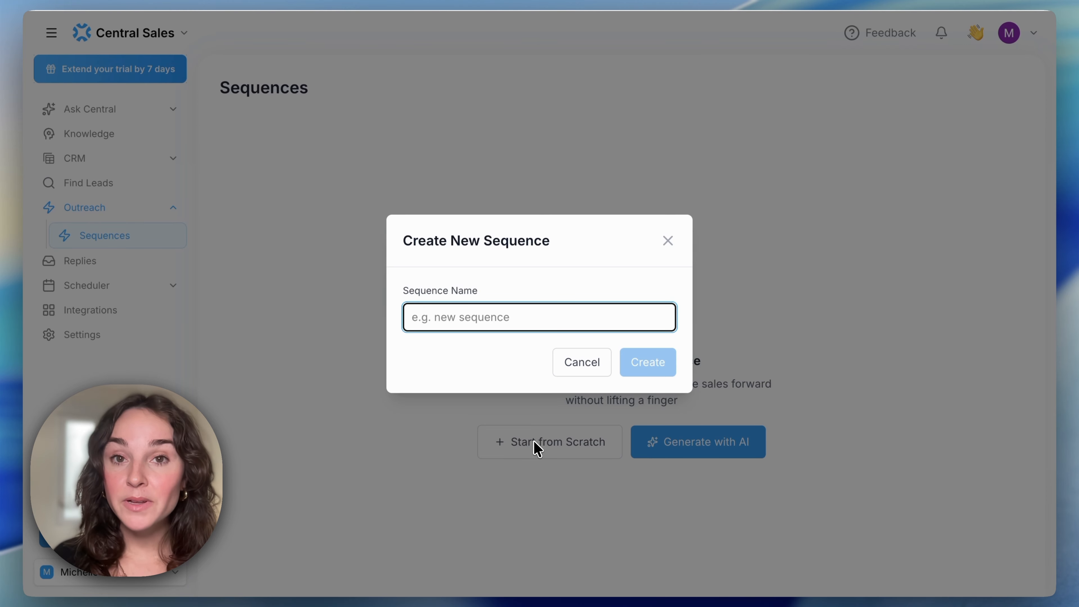
type("Sales Outreach")
left_click(647, 365)
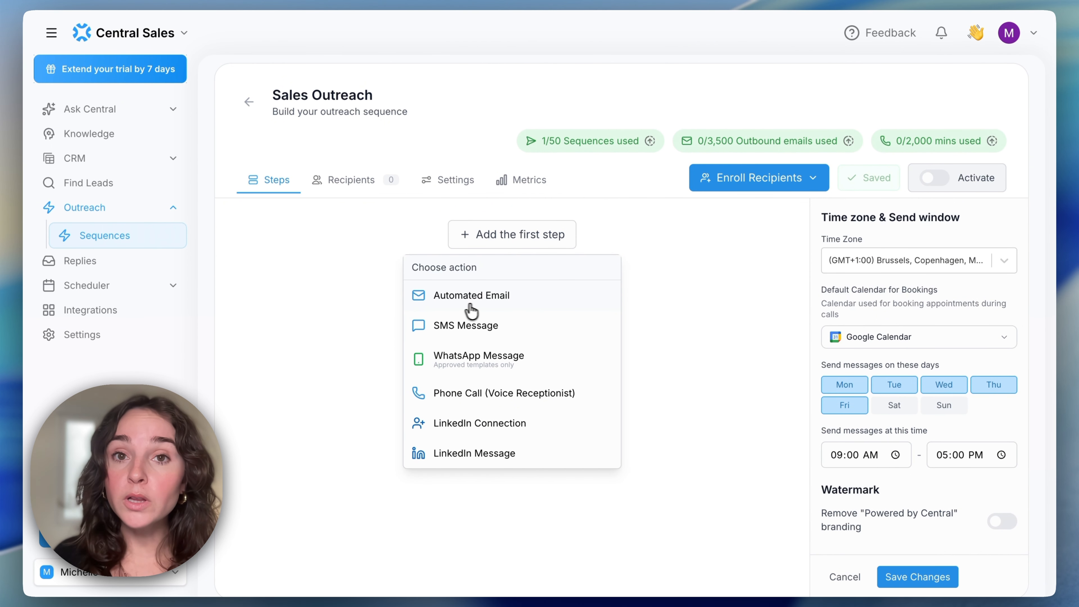
Add an Automated Email as the sequence's first step, starting immediately after the previous step is completed
left_click(503, 299)
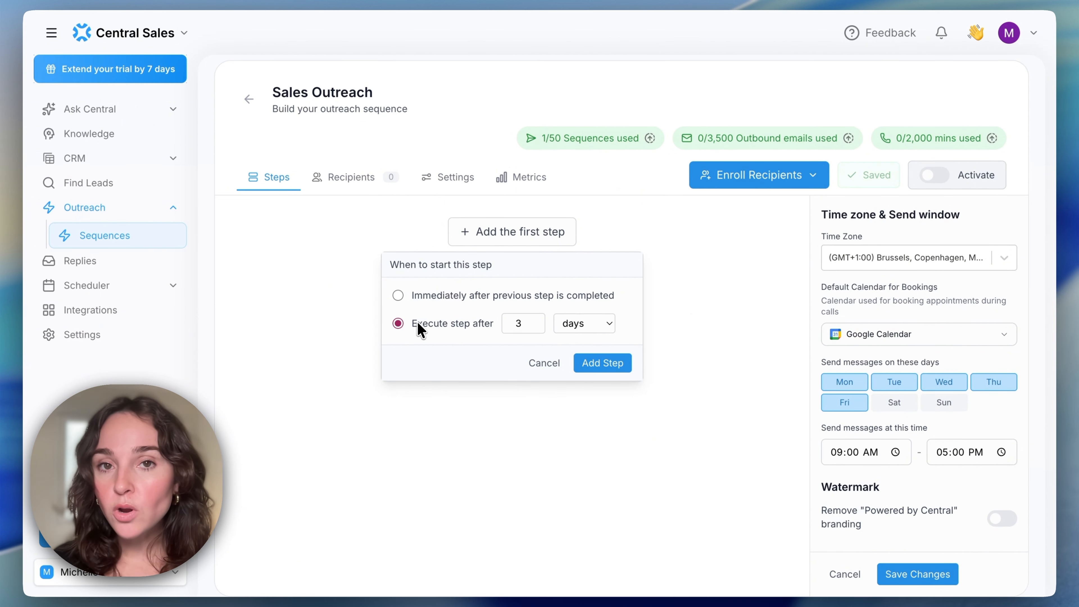
left_click(398, 298)
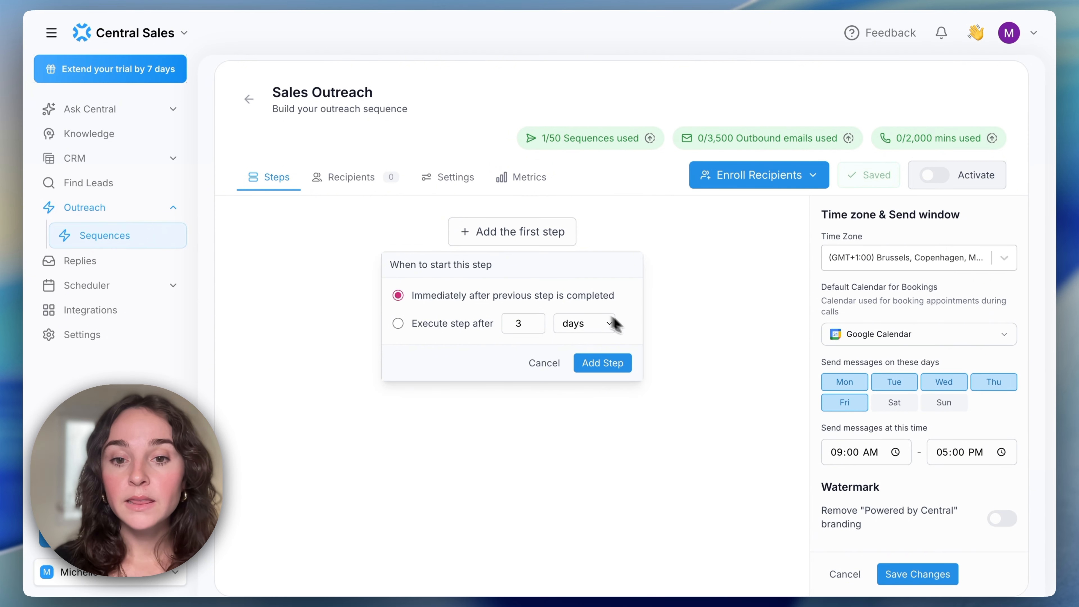
left_click(601, 364)
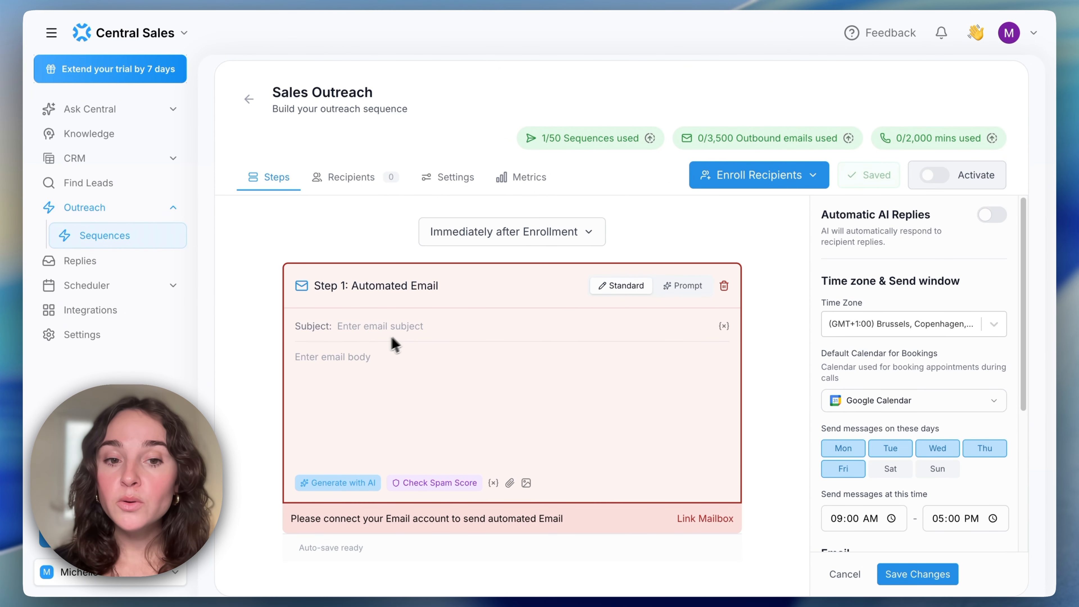
Insert the Budget variable into the body of the Step 1 email
left_click(341, 361)
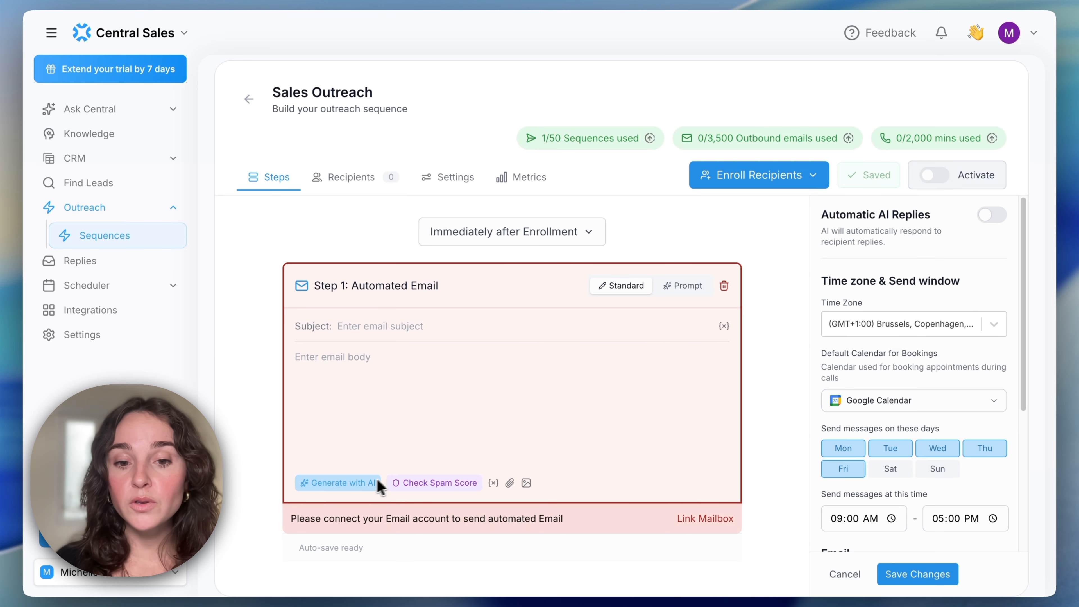
left_click(496, 486)
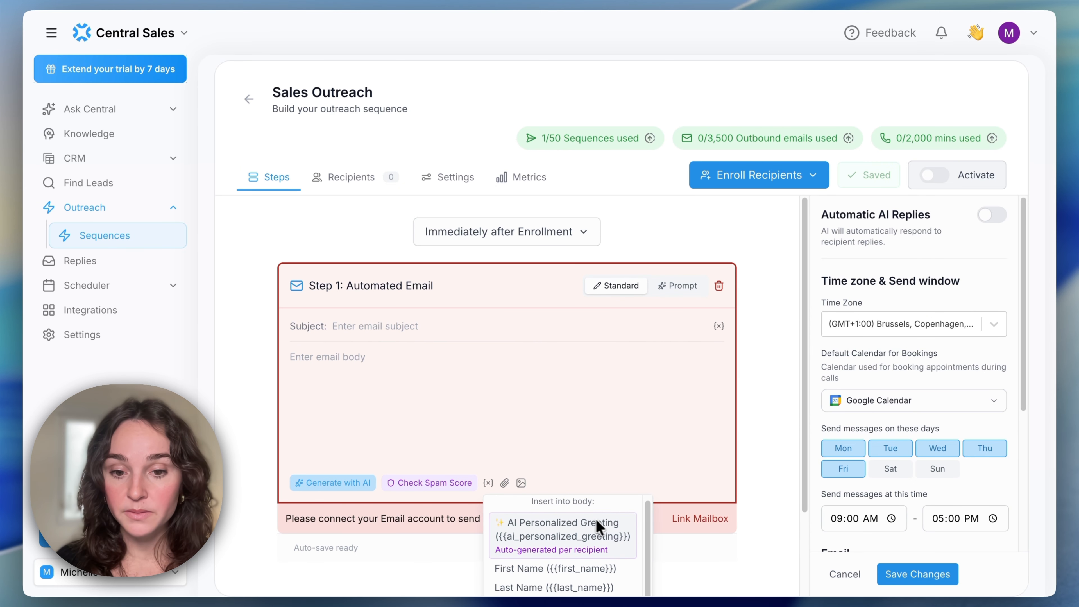
scroll(671, 532, "down", 3)
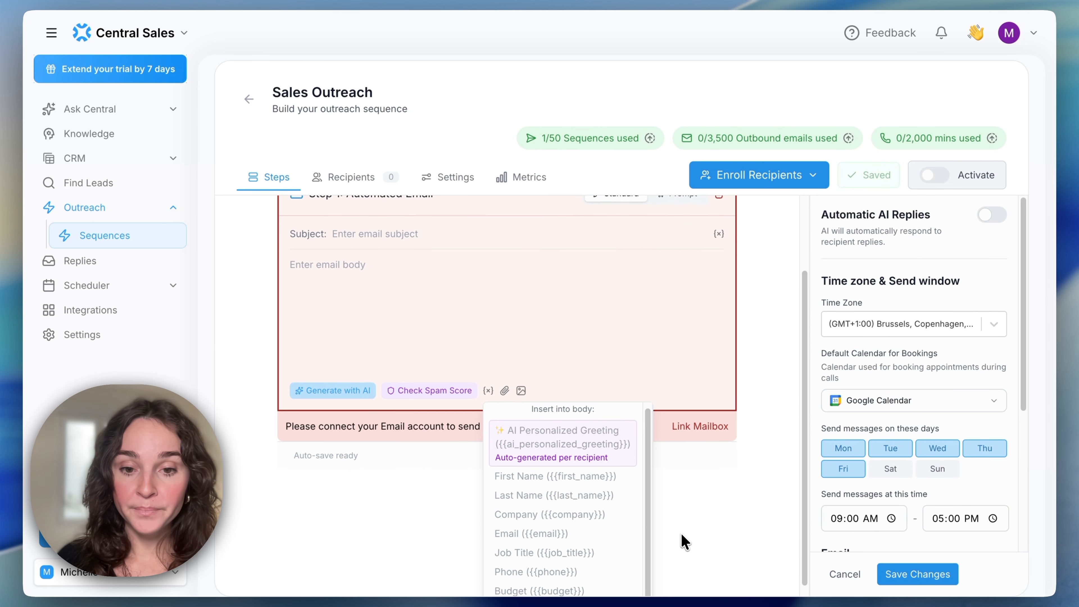
left_click(557, 585)
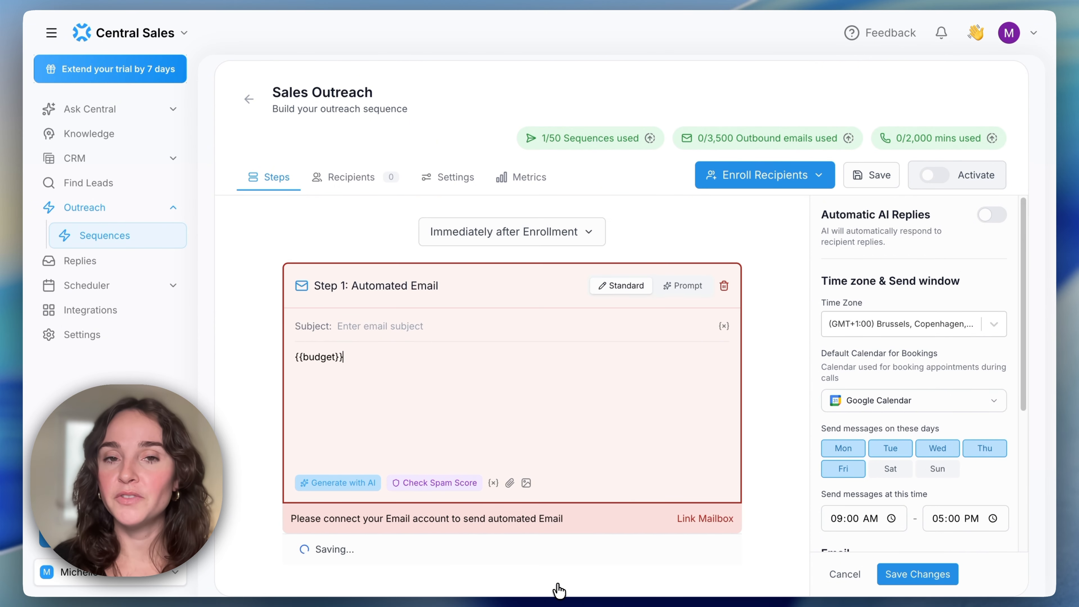
Generate the Step 1 email with AI from the Cold Outreach example and save it to the sequence
left_click(356, 483)
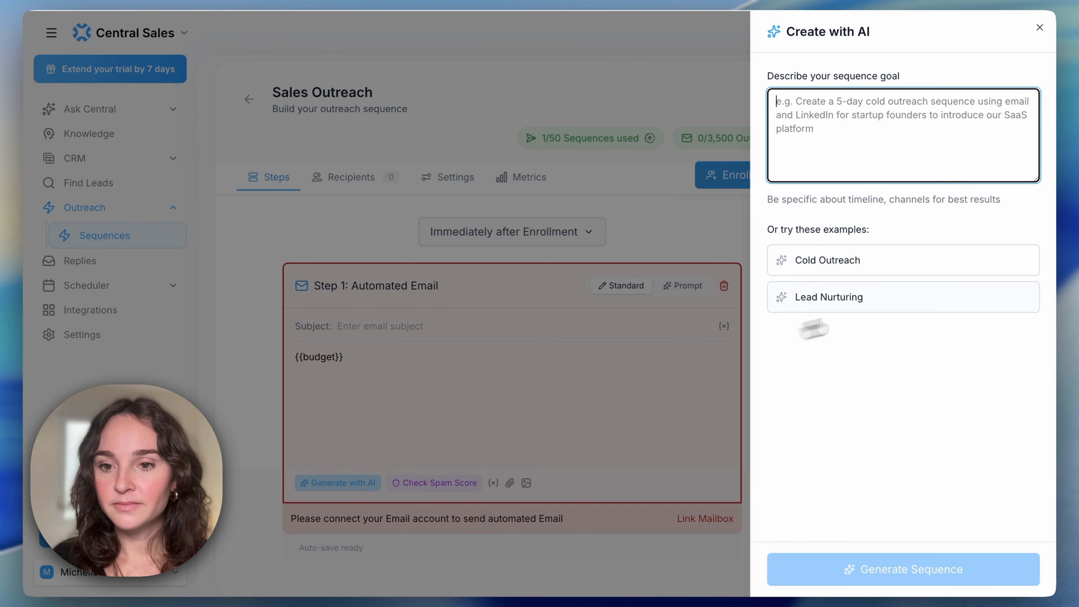
left_click(840, 267)
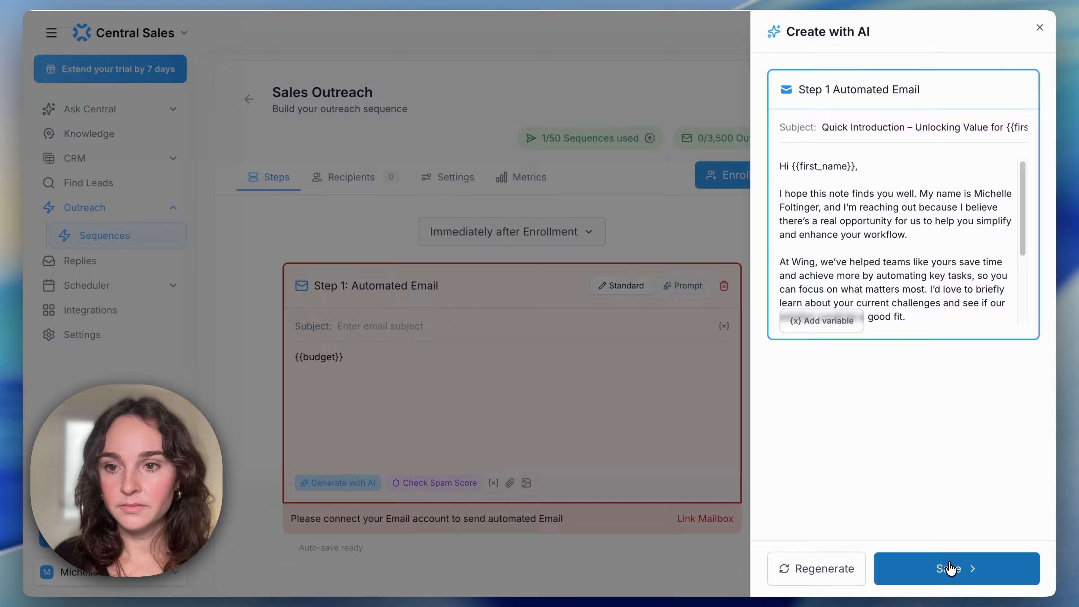
left_click(951, 567)
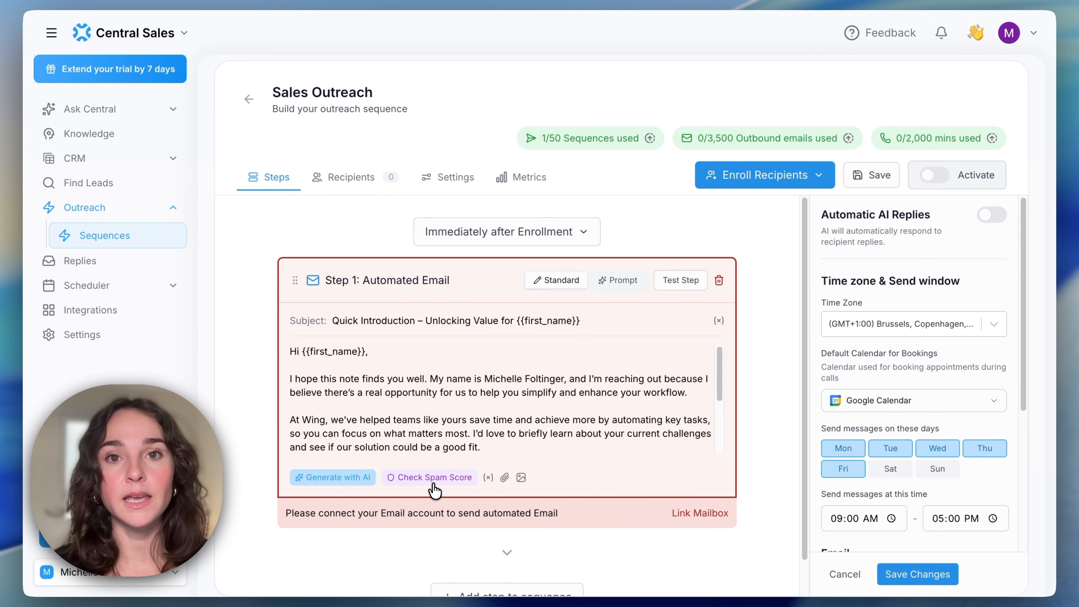
Append the AI Personalized Greeting variable to the subject of the Step 1 email
scroll(433, 489, "down", 1)
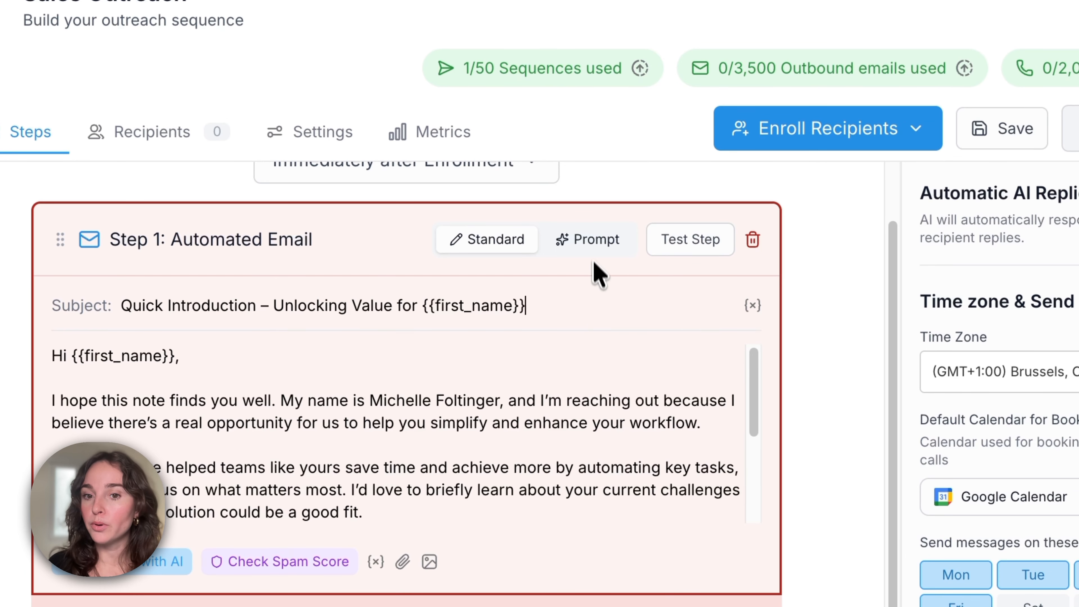
left_click(752, 305)
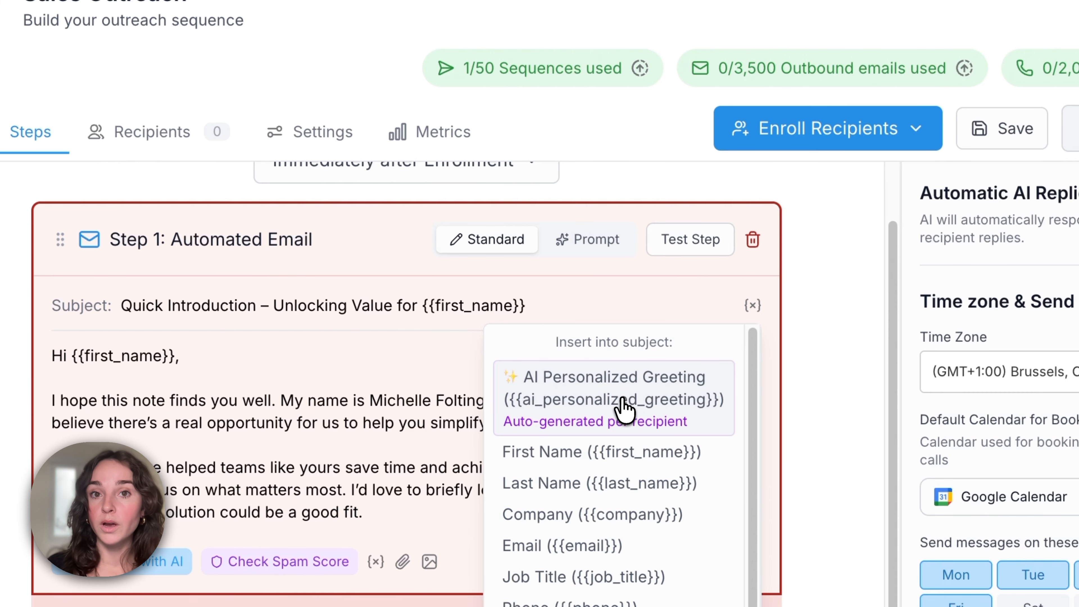
left_click(622, 408)
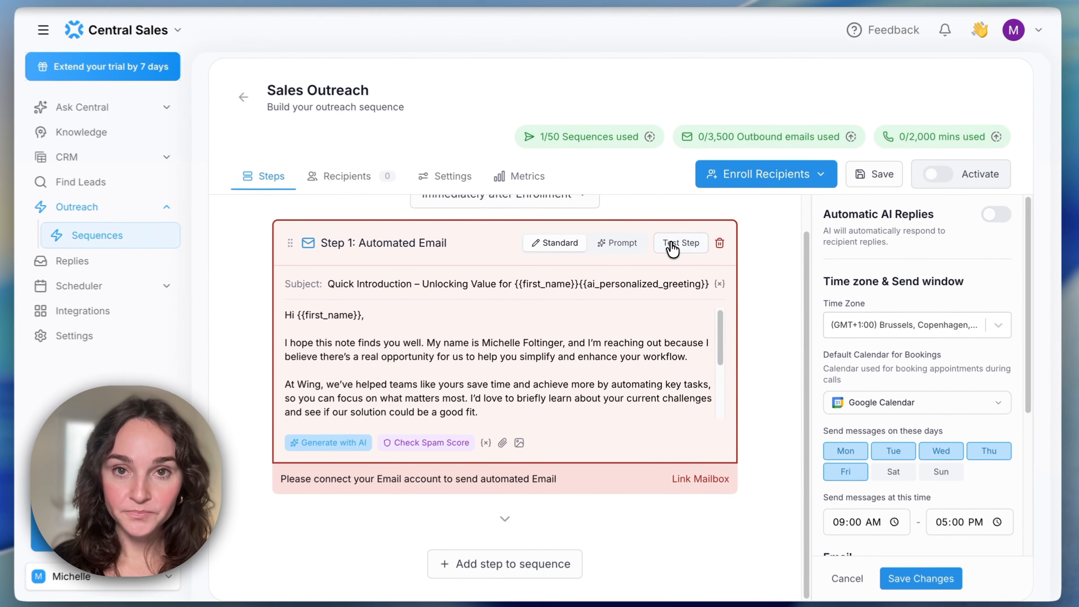
Add a Phone Call (Voice Receptionist) step to the sequence, executed 3 days after the previous step
left_click(552, 564)
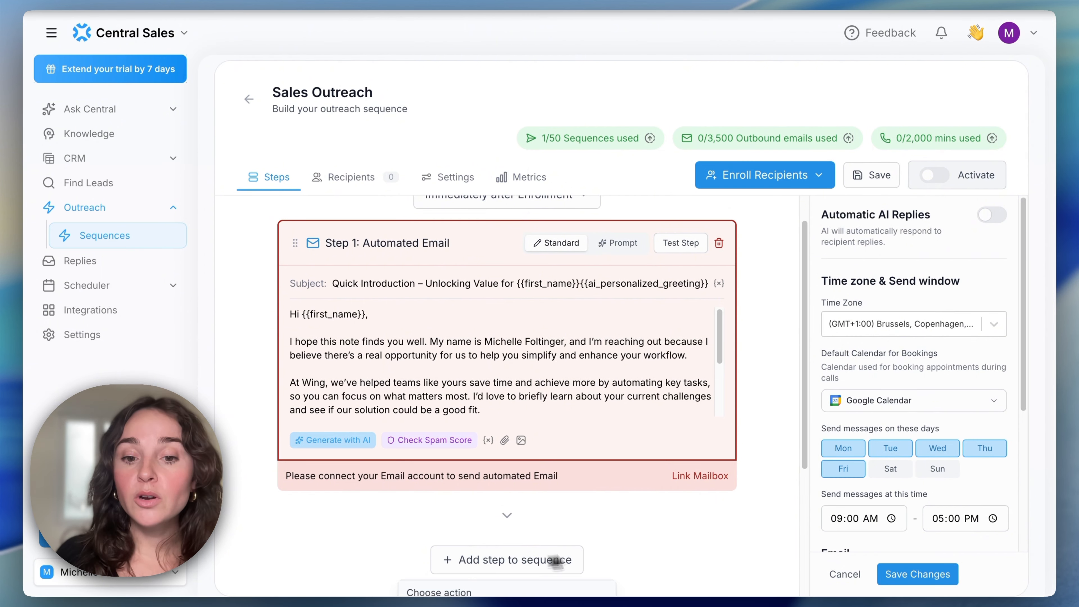
scroll(679, 552, "down", 5)
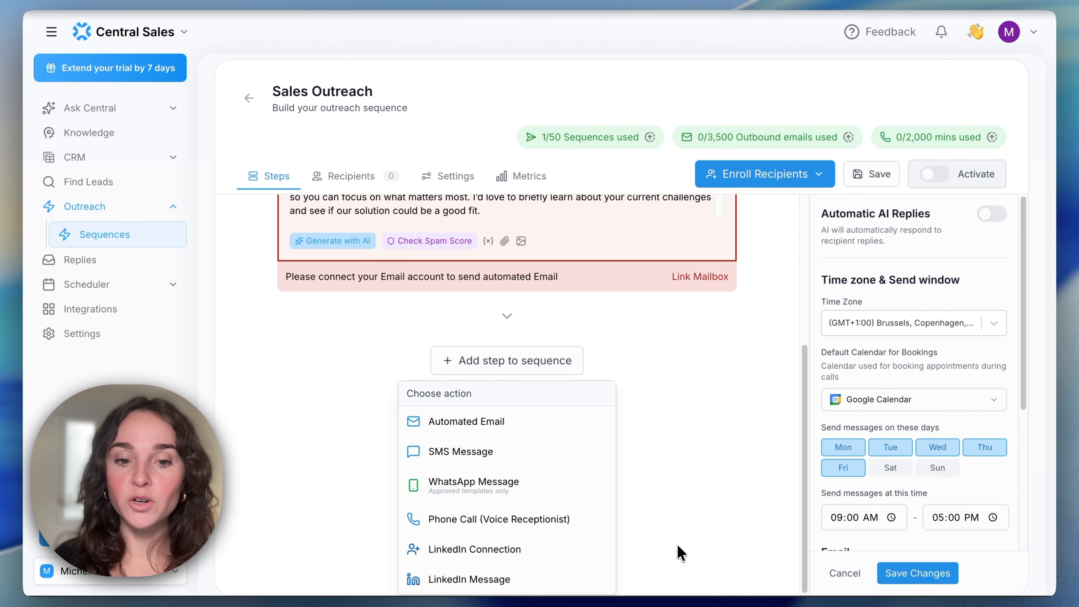
left_click(495, 522)
left_click(393, 538)
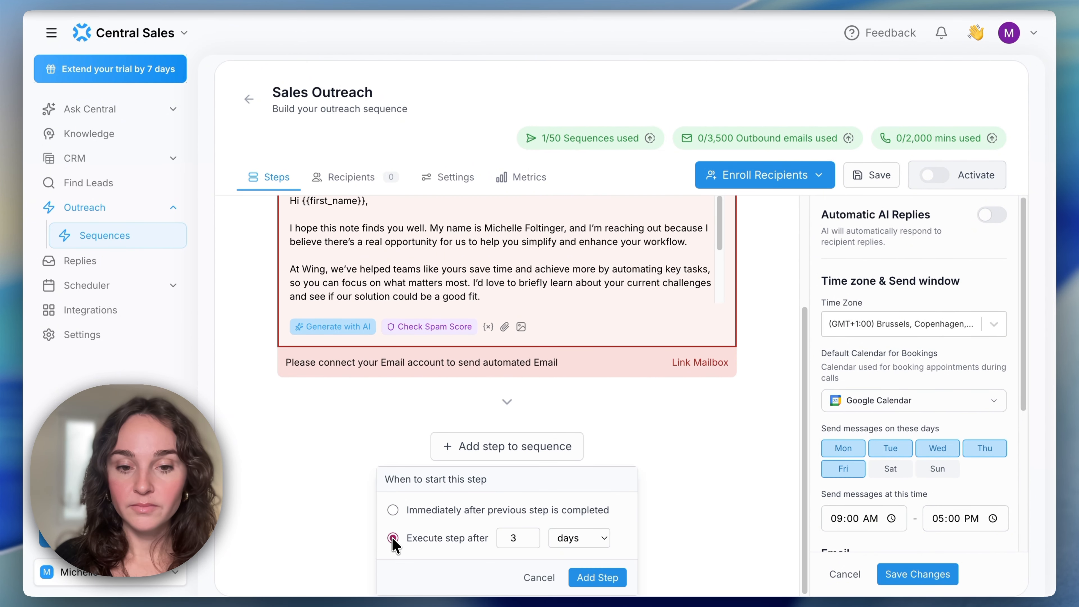
left_click(596, 577)
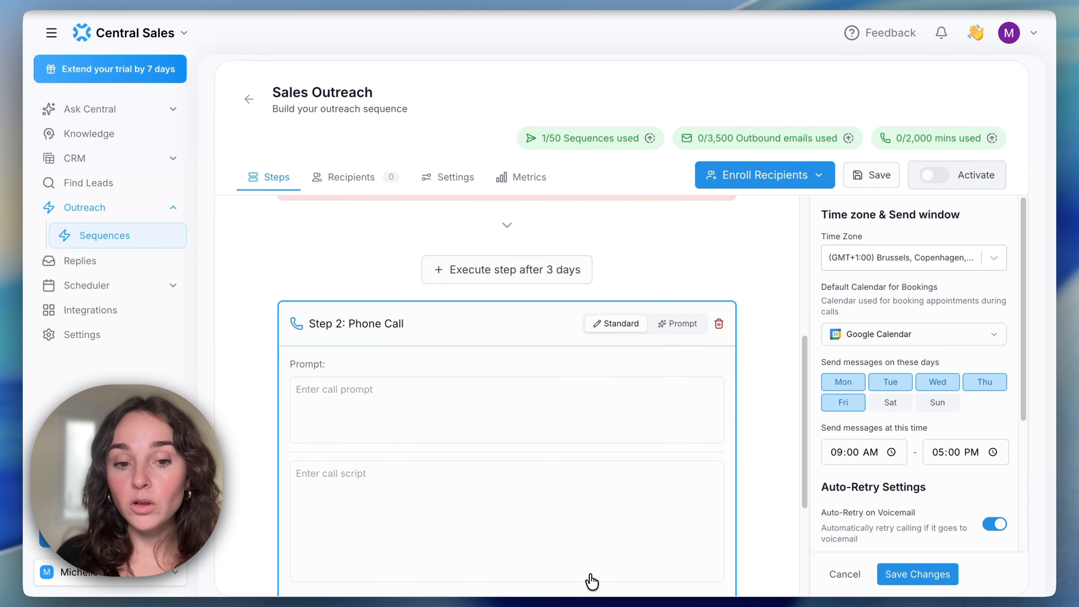
Generate the Step 2 call prompt and script with AI from the Cold Outreach example and save them
scroll(591, 580, "down", 4)
scroll(527, 530, "up", 1)
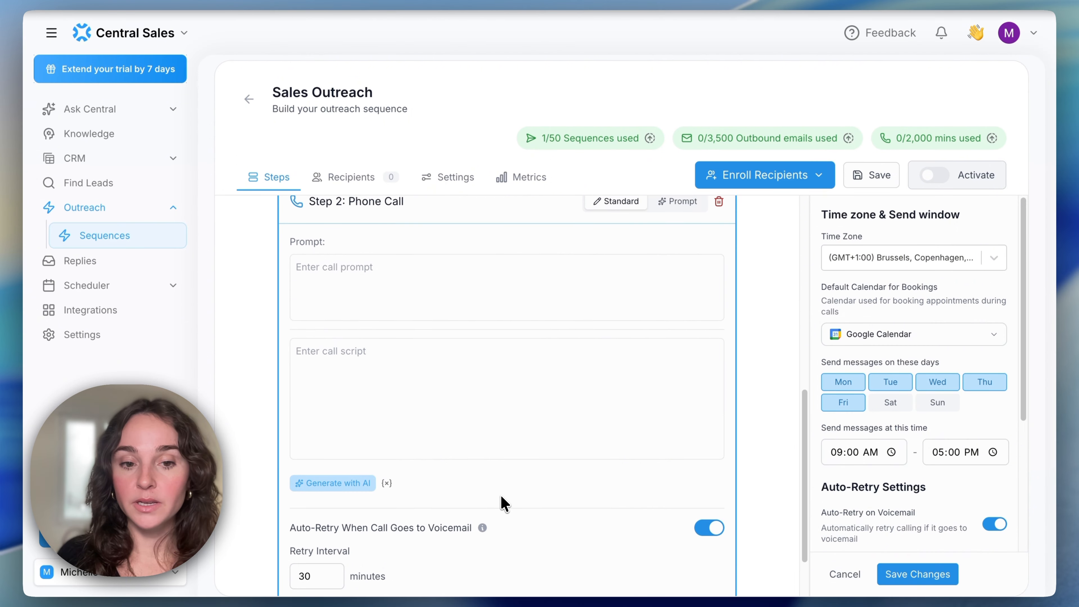
scroll(441, 518, "up", 1)
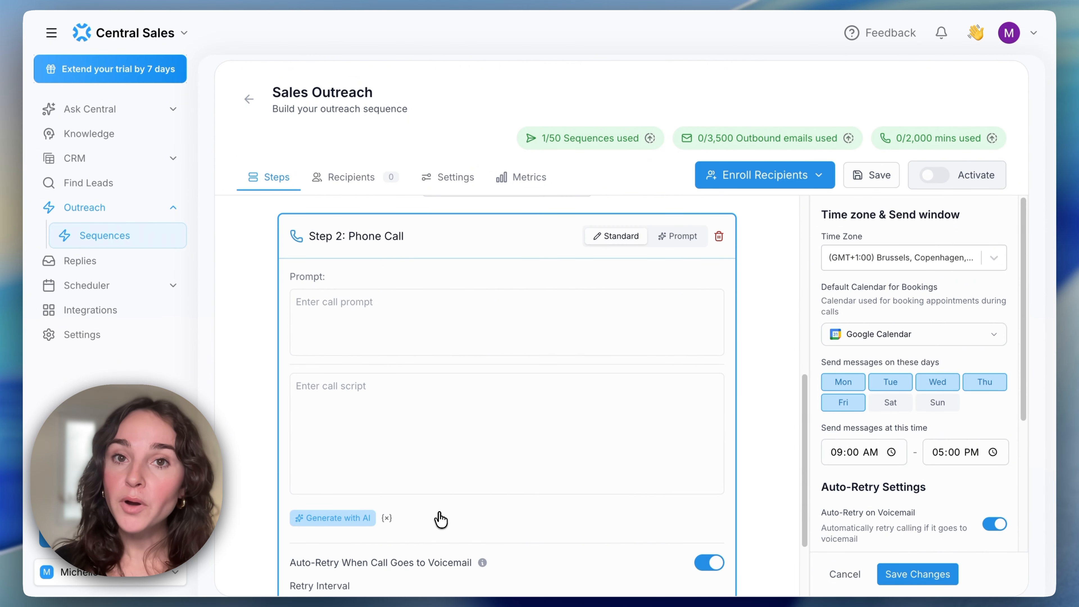
left_click(338, 520)
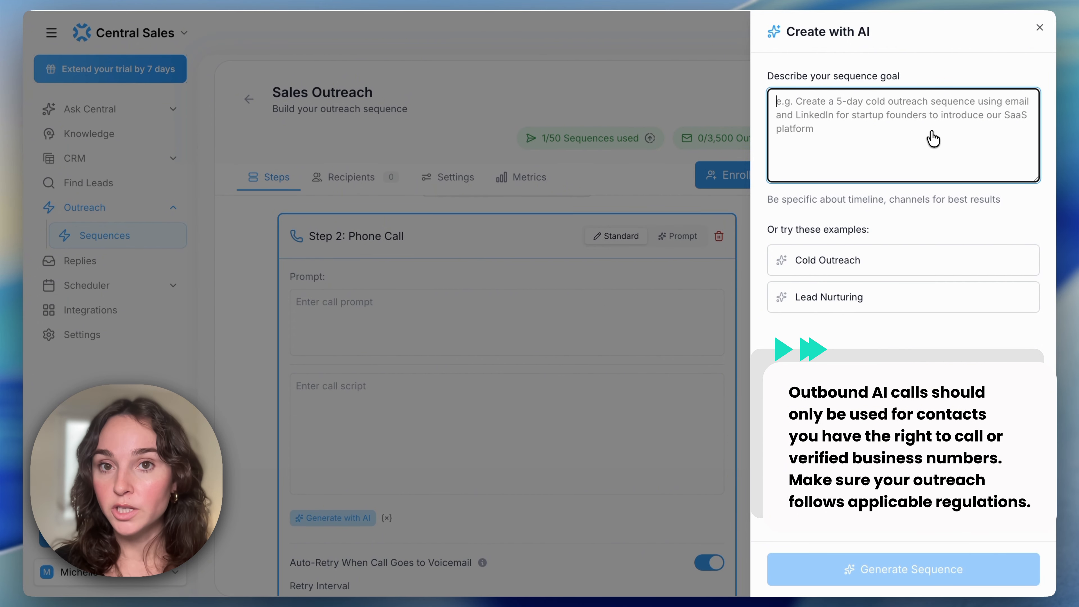
left_click(809, 265)
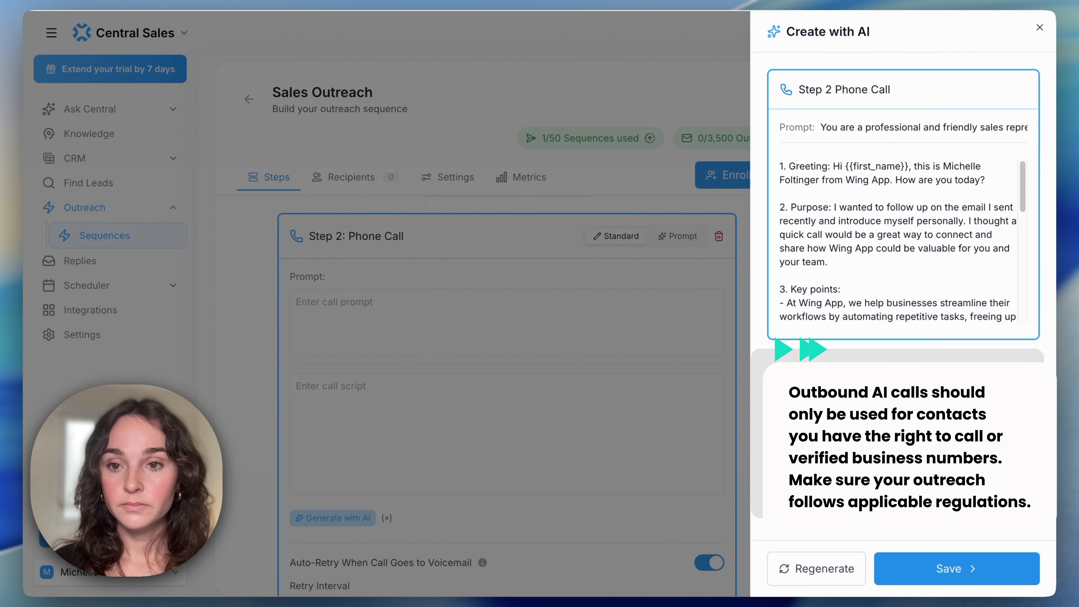
left_click(947, 570)
scroll(475, 546, "down", 2)
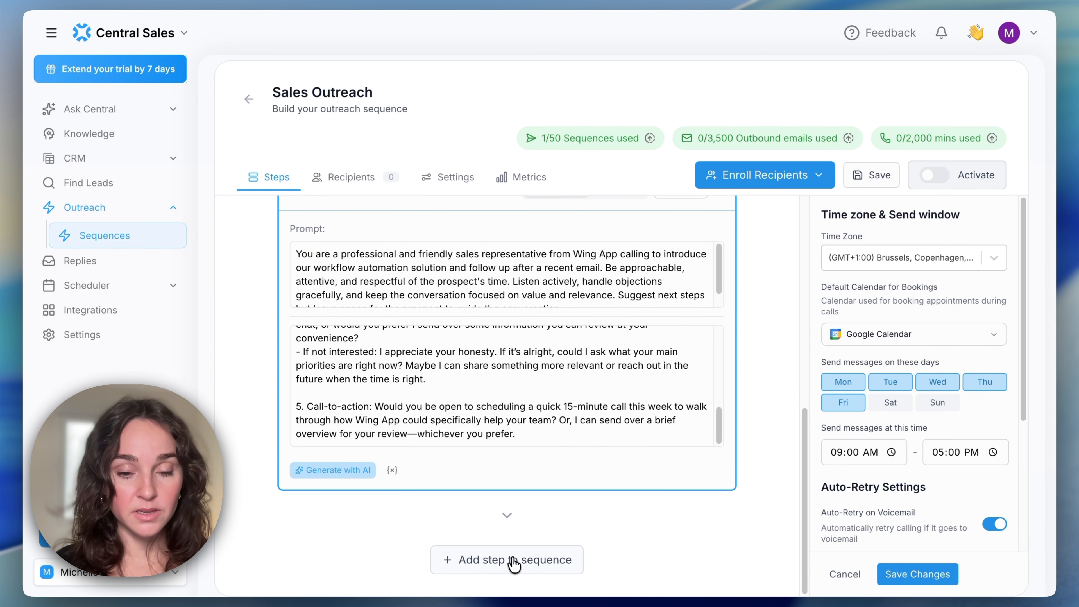
View the actions available for a new sequence step and the WhatsApp integration requirements in the platform settings
left_click(514, 561)
scroll(515, 568, "down", 5)
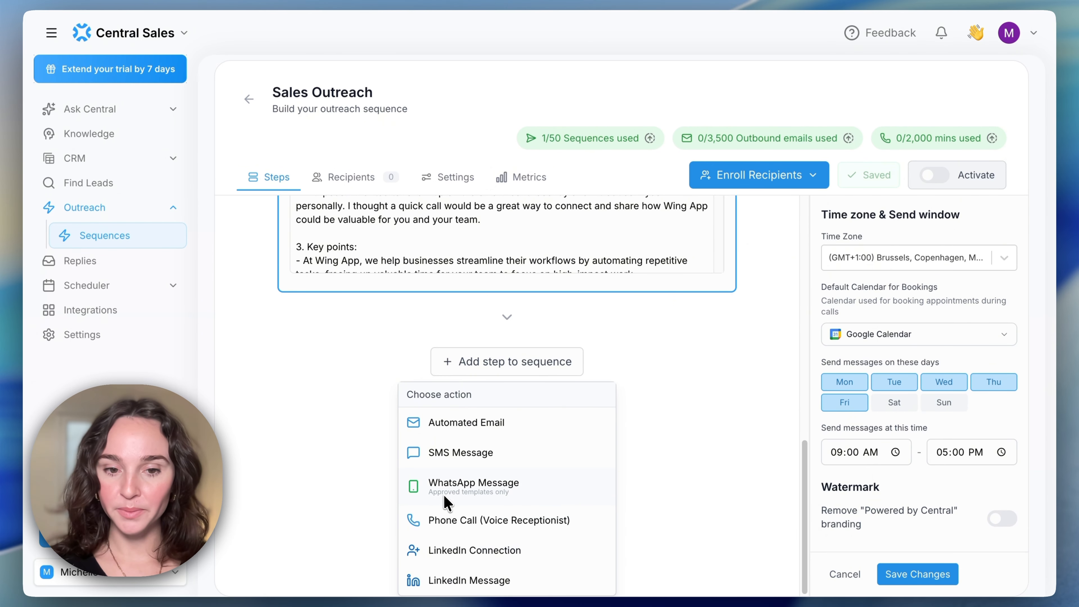
left_click(84, 342)
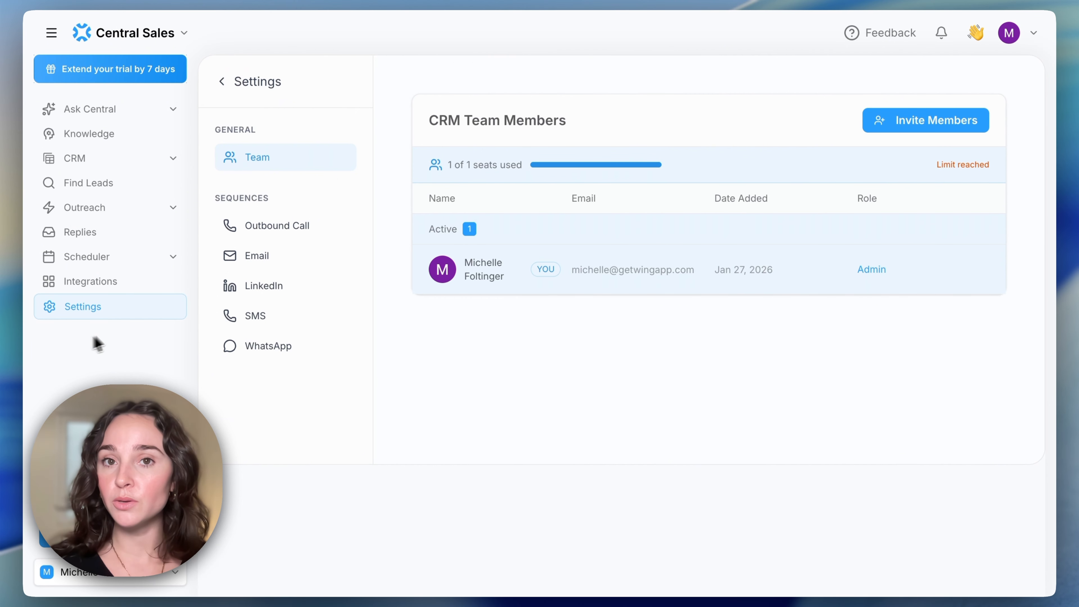
left_click(296, 352)
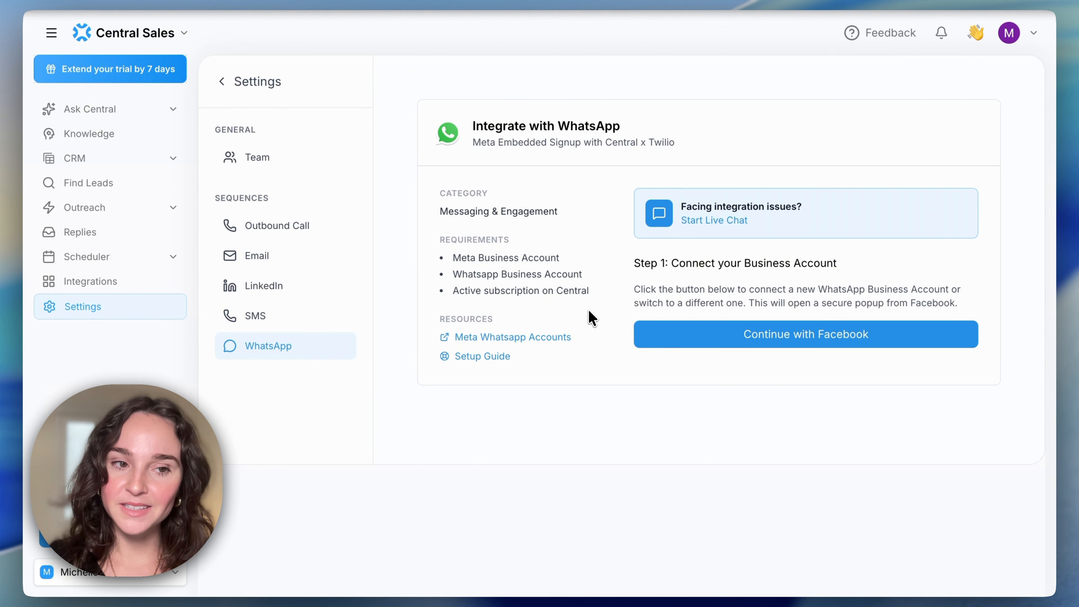
Reopen the Sales Outreach sequence and add a WhatsApp Message step after the phone call
left_click(163, 215)
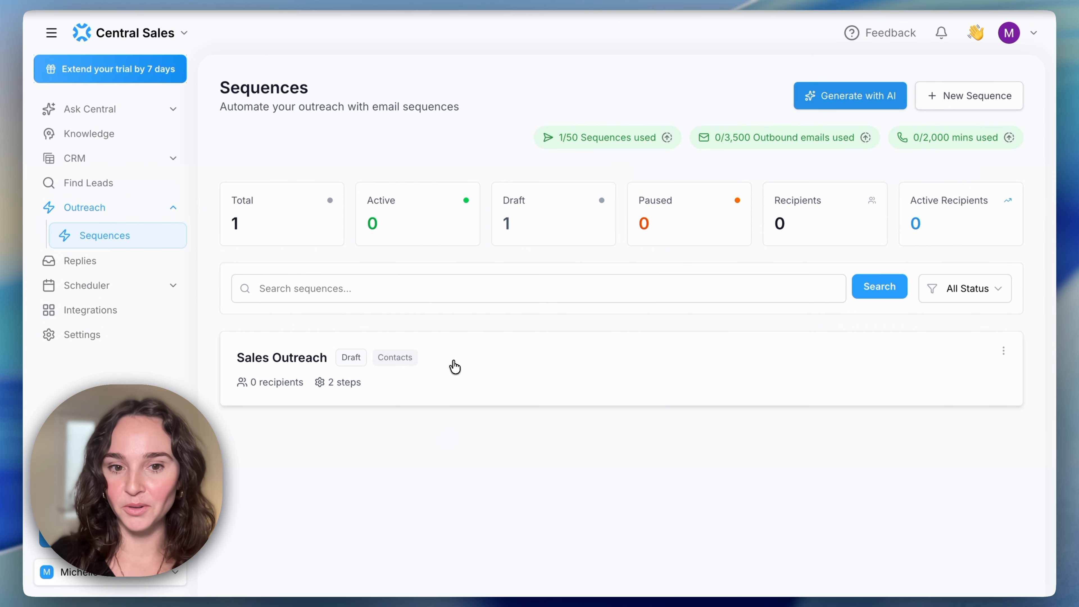
left_click(452, 366)
scroll(454, 367, "down", 10)
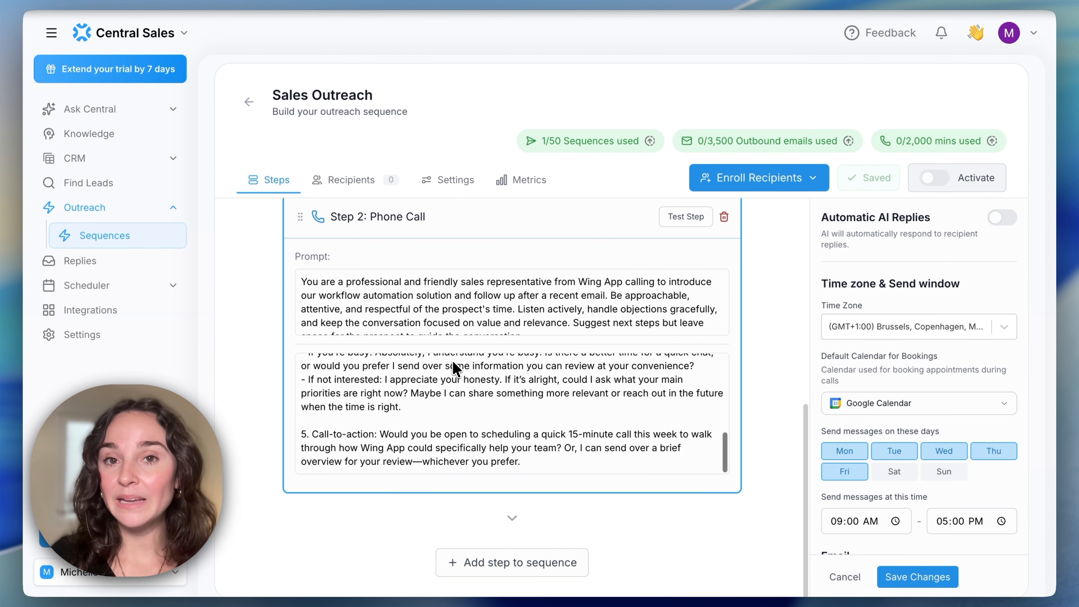
left_click(513, 561)
scroll(467, 548, "down", 5)
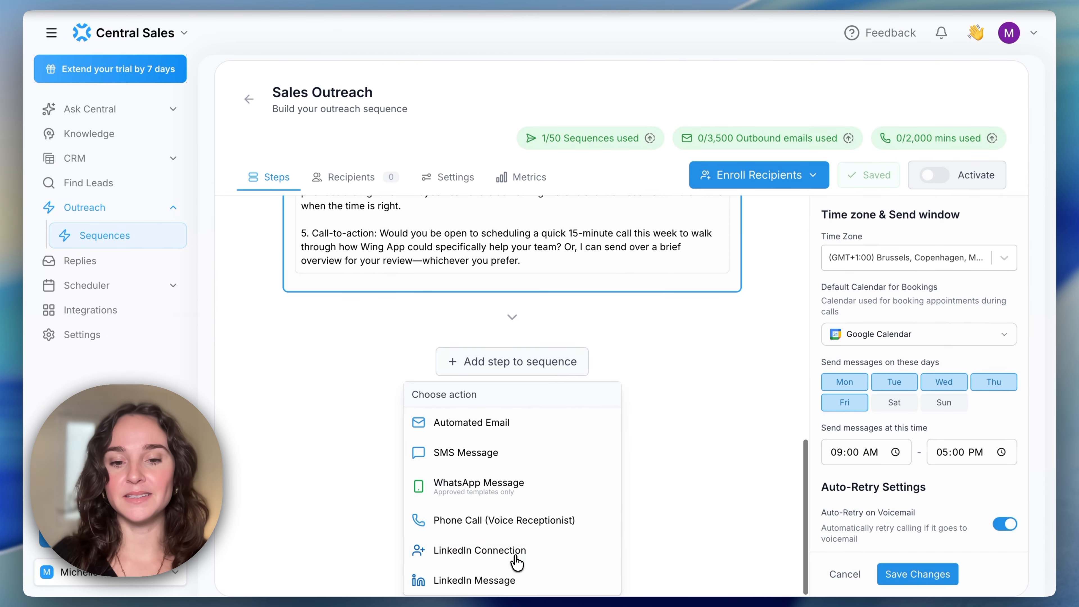
left_click(469, 487)
left_click(594, 577)
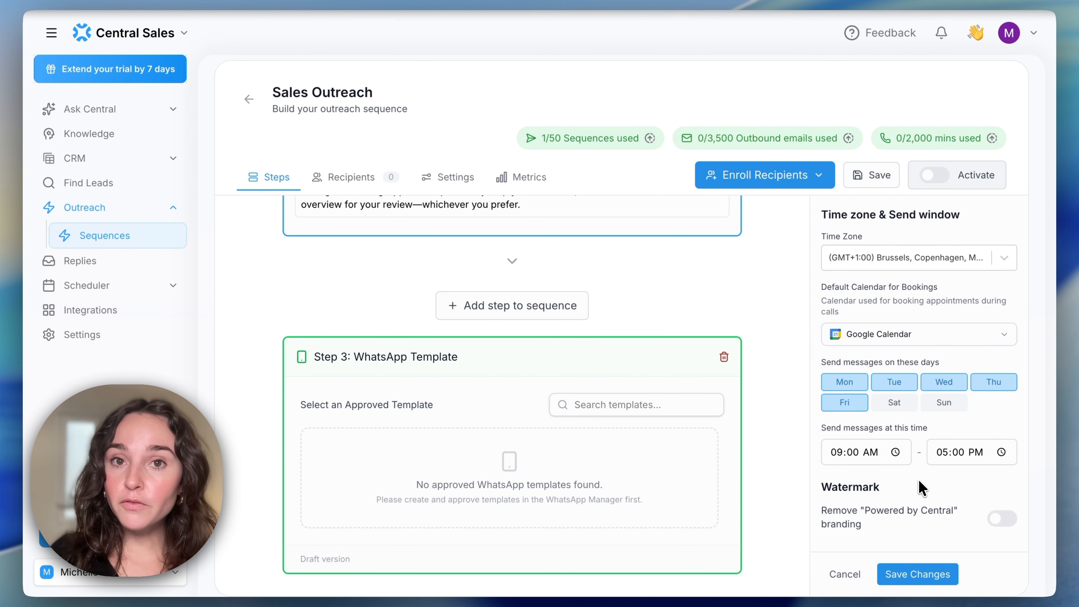
Review the Step 2 phone call's send window, auto-retry settings and exit criteria
scroll(732, 442, "up", 5)
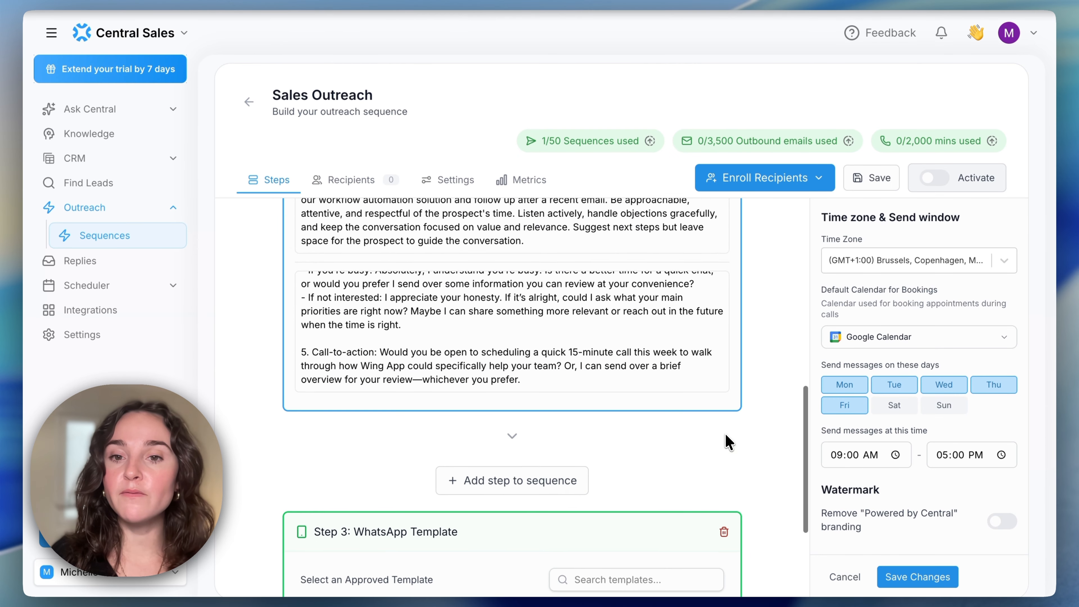
scroll(726, 435, "up", 2)
left_click(705, 250)
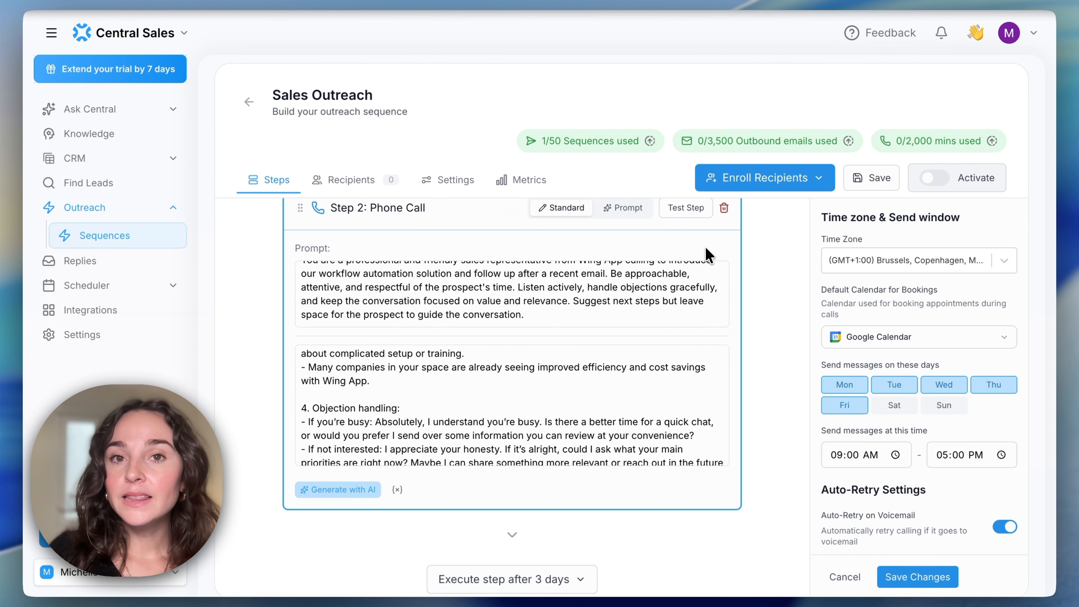
scroll(951, 493, "down", 3)
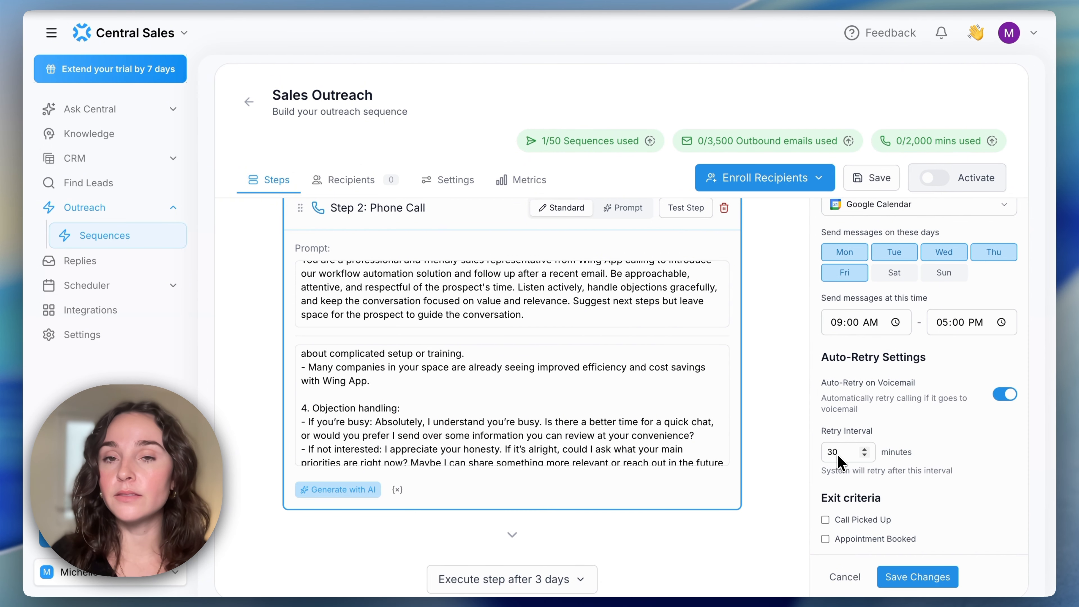
scroll(896, 414, "down", 2)
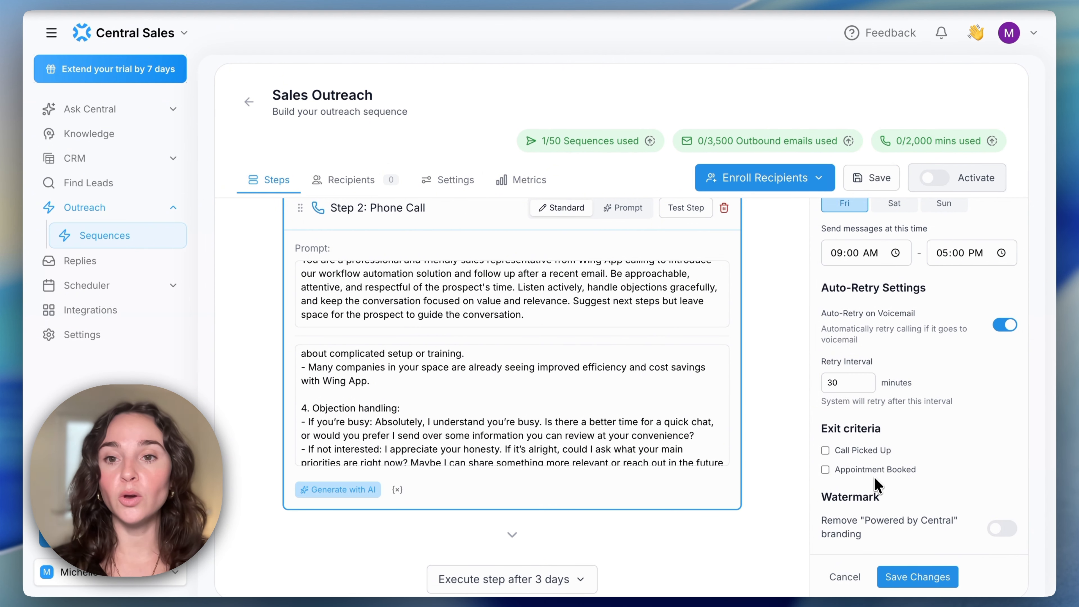
Choose to enroll only future contacts in the sequence and continue to the auto-enrollment setup
left_click(771, 185)
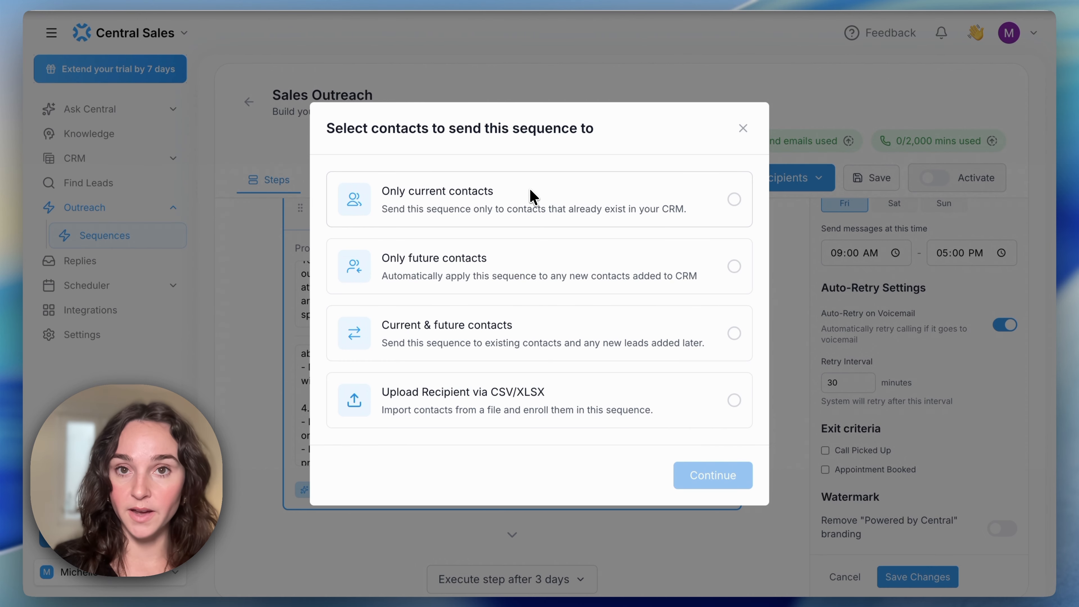
left_click(733, 266)
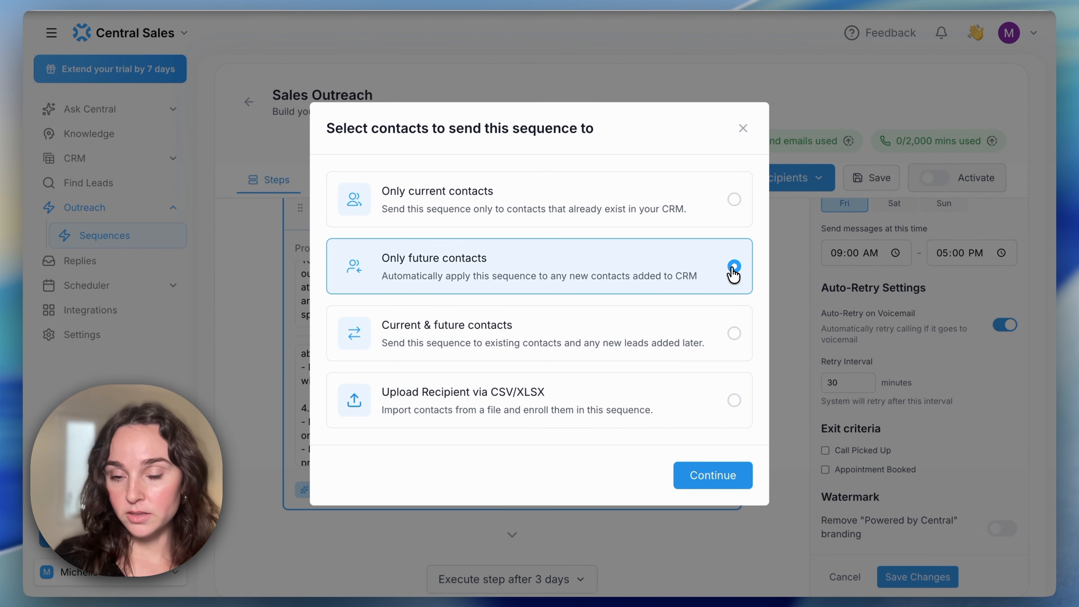
left_click(705, 480)
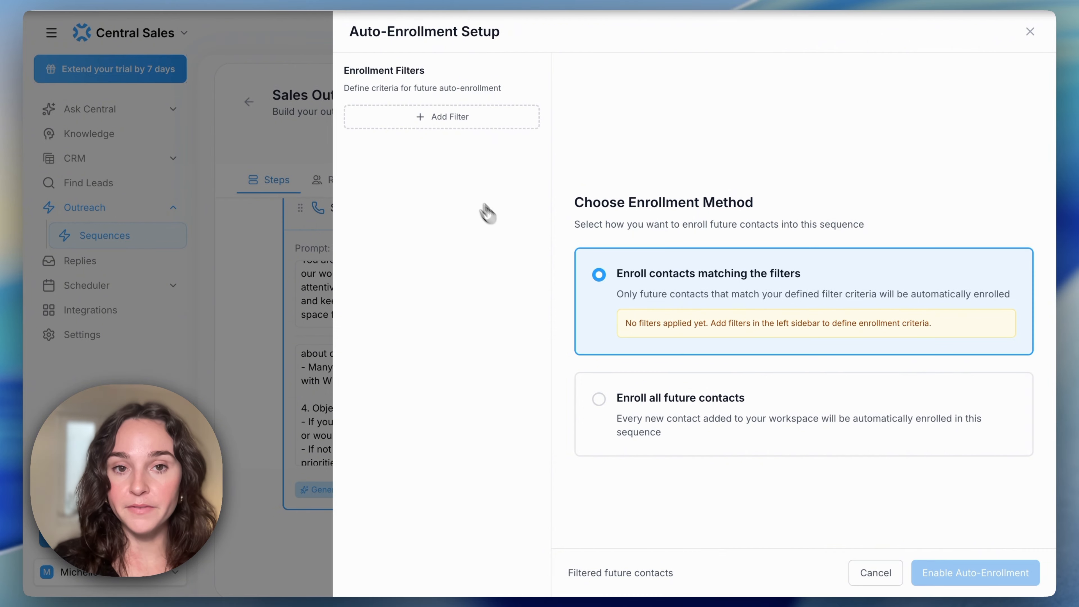
Add an enrollment filter for contacts whose Budget is 5000
left_click(457, 124)
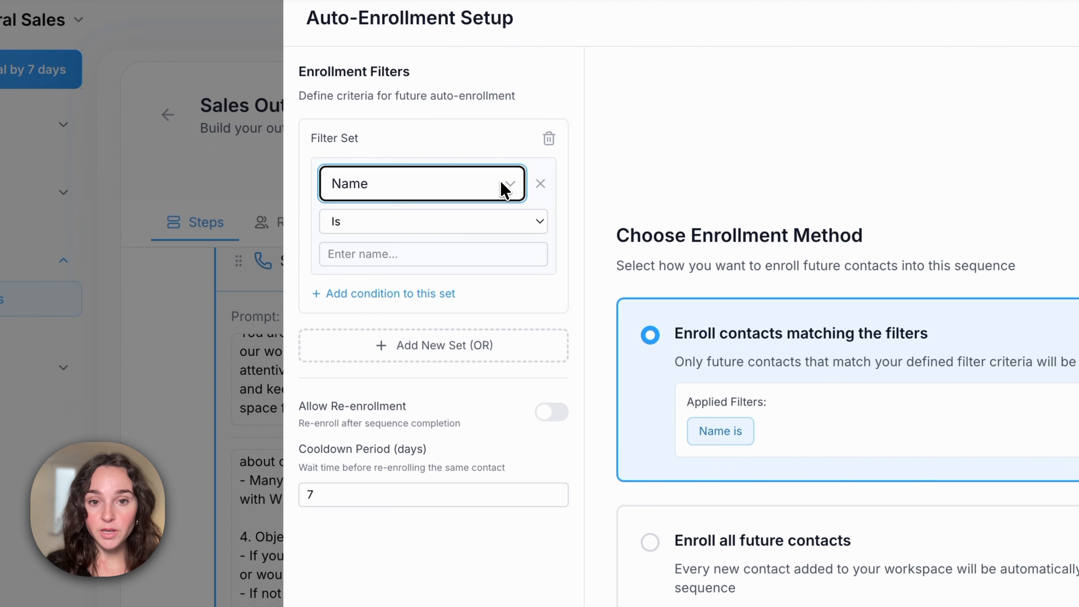
left_click(505, 187)
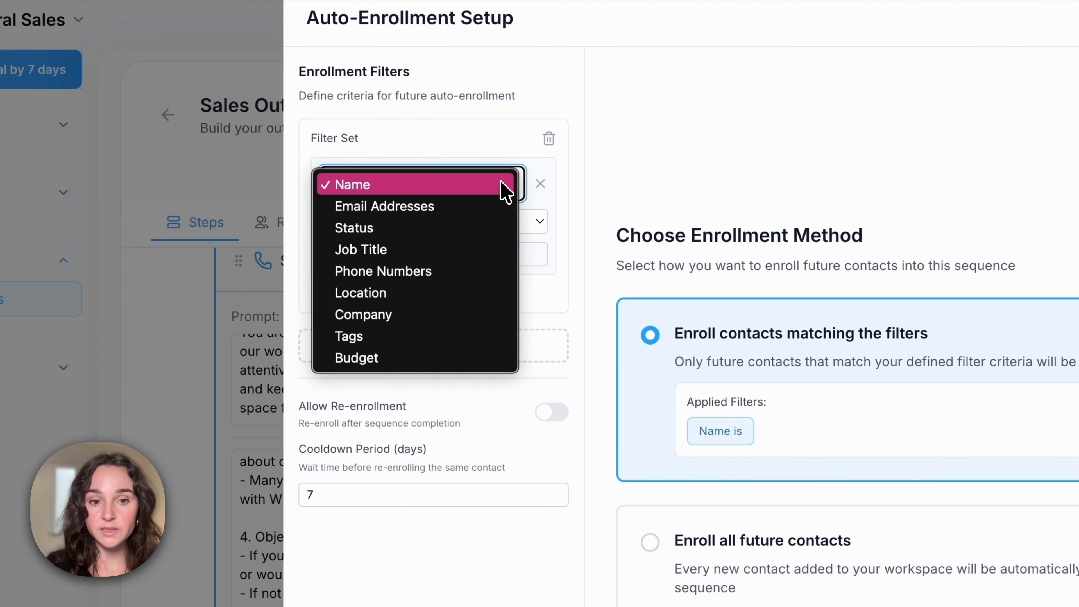
left_click(359, 362)
left_click(345, 255)
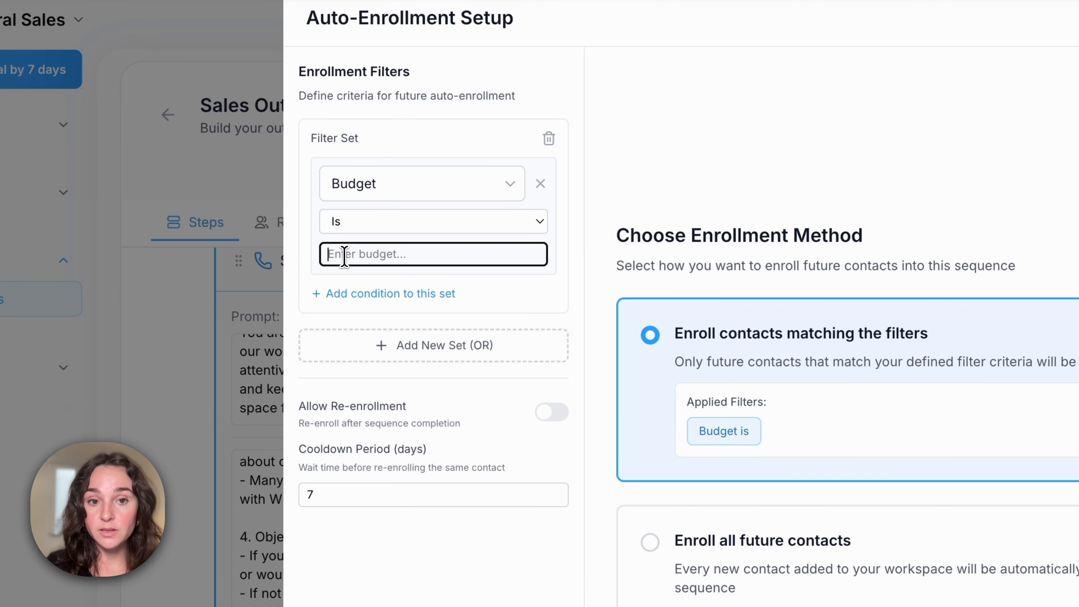
type("5000")
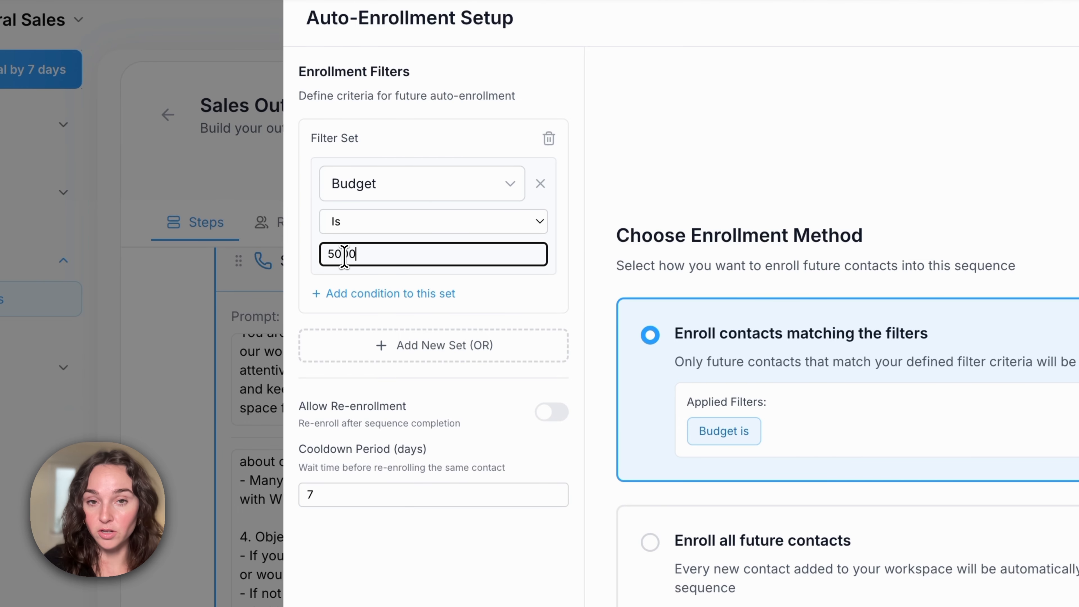
Add an OR filter set for Location is United States and enable auto-enrollment for contacts matching the filters
left_click(407, 344)
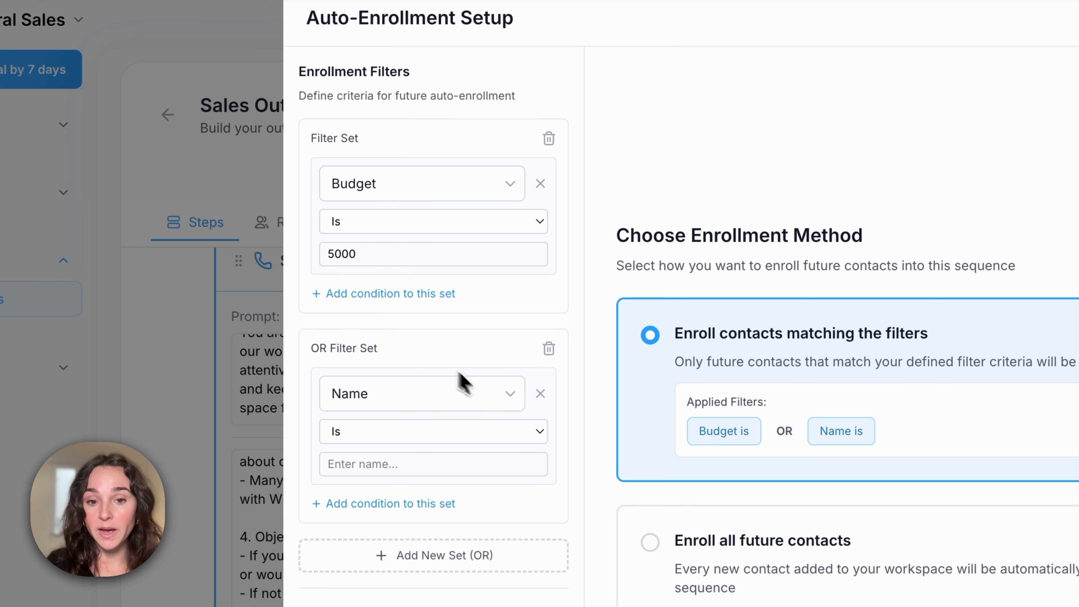
left_click(506, 399)
left_click(397, 503)
left_click(361, 464)
type("United State")
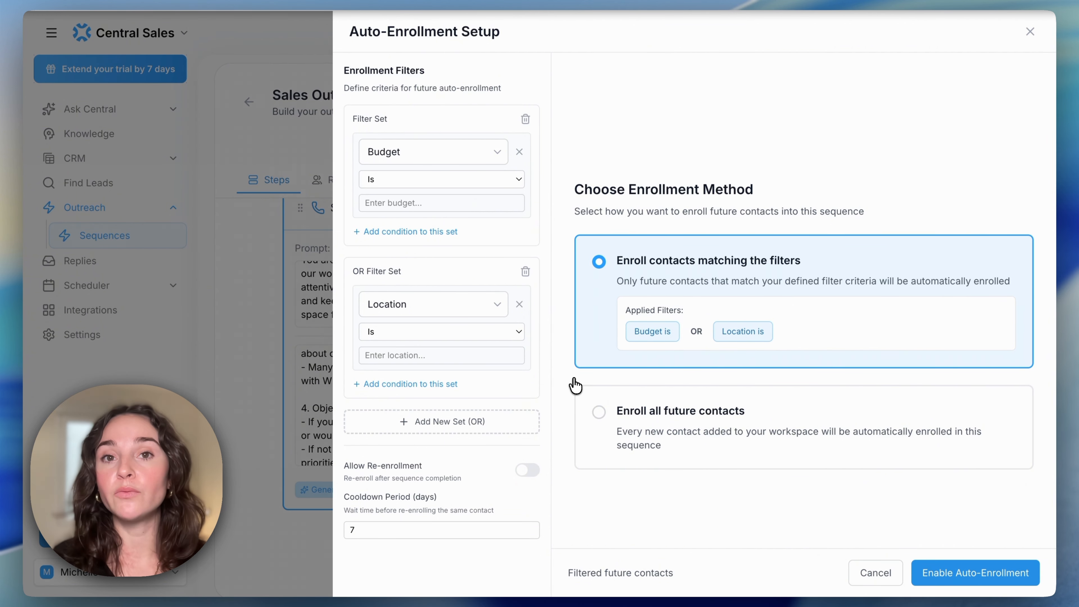
left_click(976, 579)
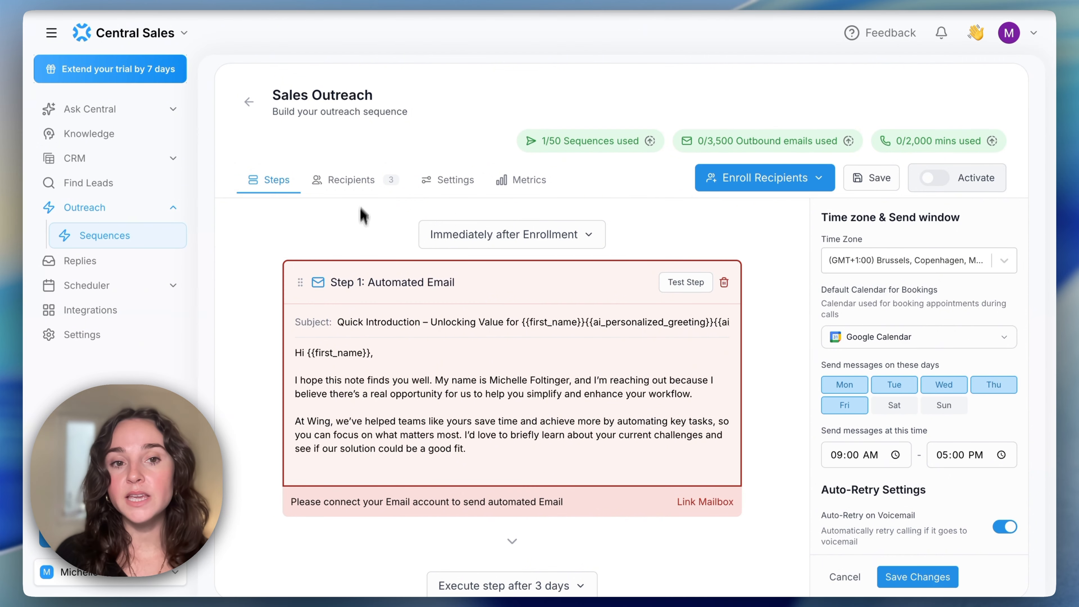
Check the sequence's enrolled recipients and activate the Sales Outreach sequence
left_click(349, 182)
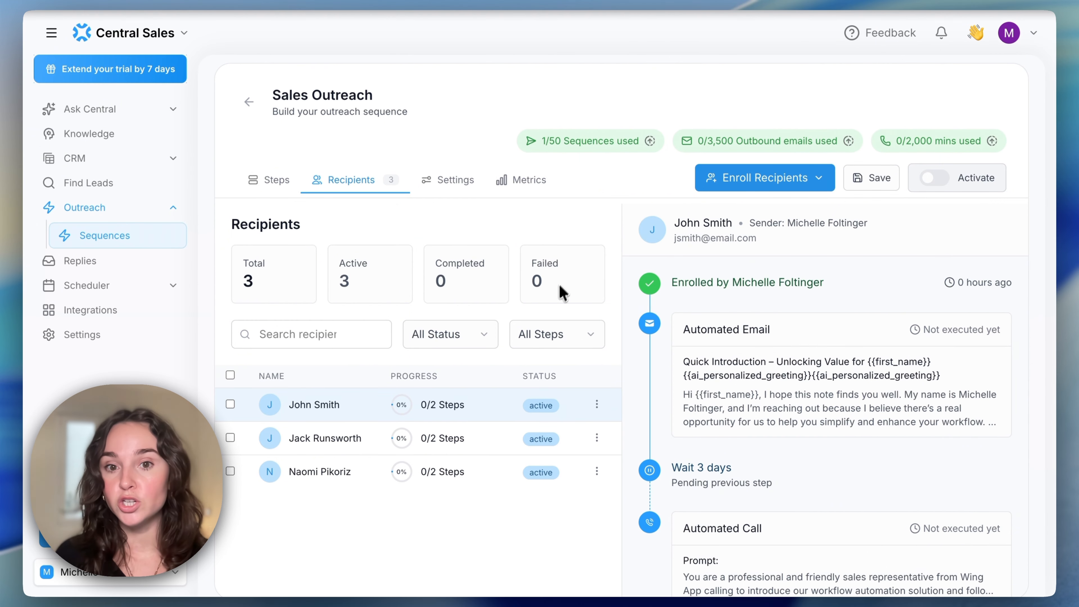
left_click(282, 182)
left_click(942, 178)
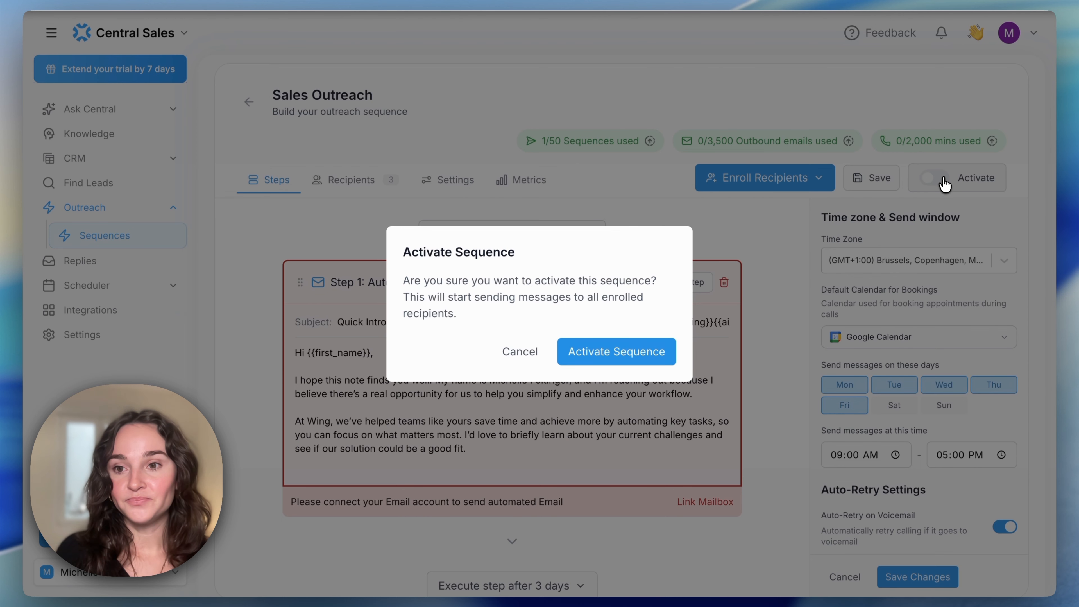
left_click(617, 353)
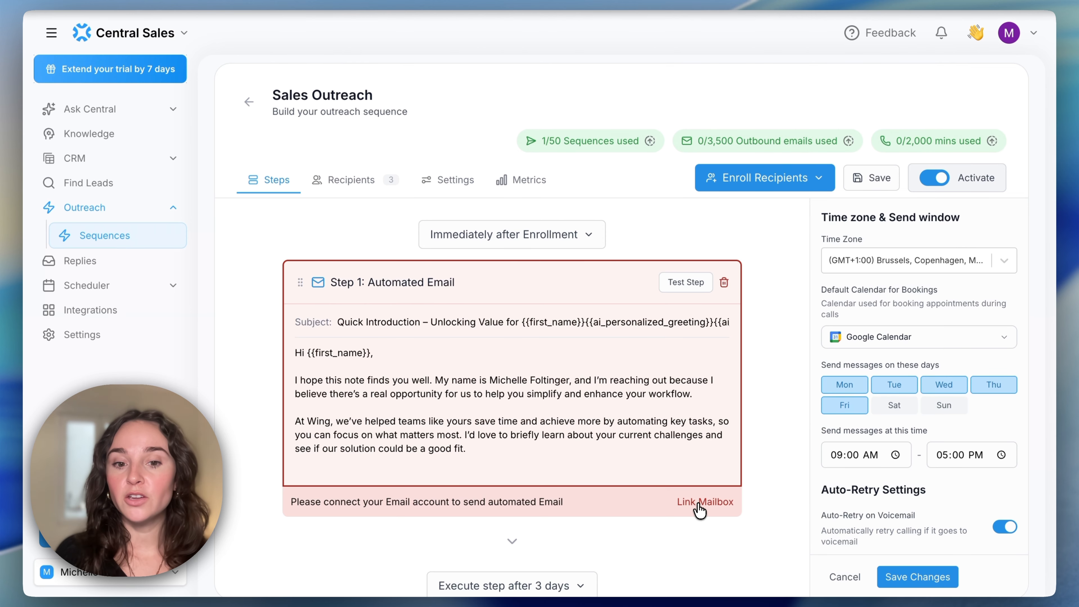
Look at the mailbox connection options and the sequence's Email and Outbound Call settings
left_click(699, 503)
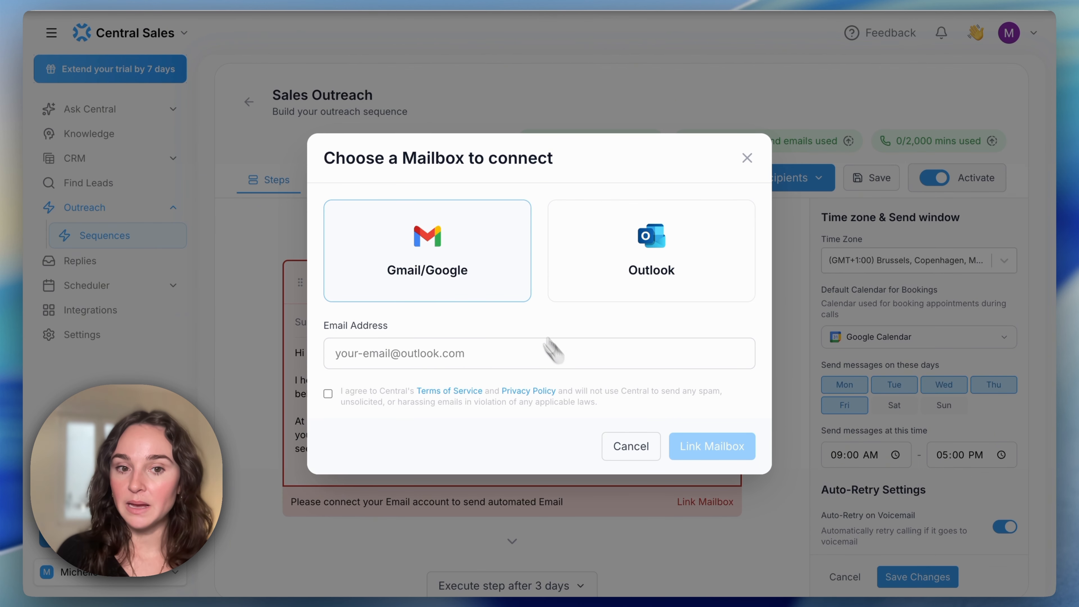
key("Escape")
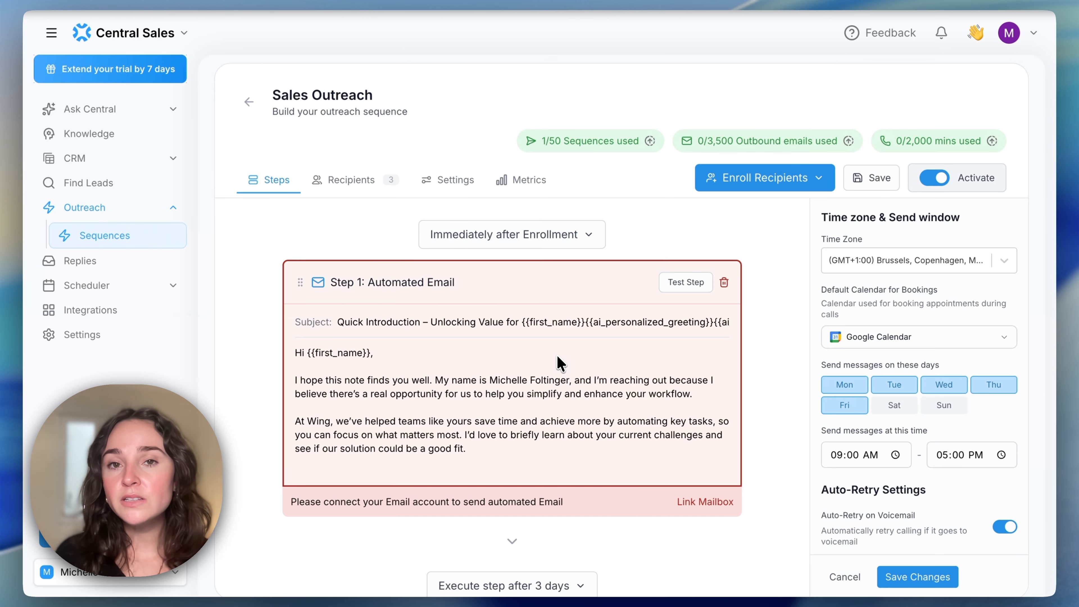
left_click(441, 187)
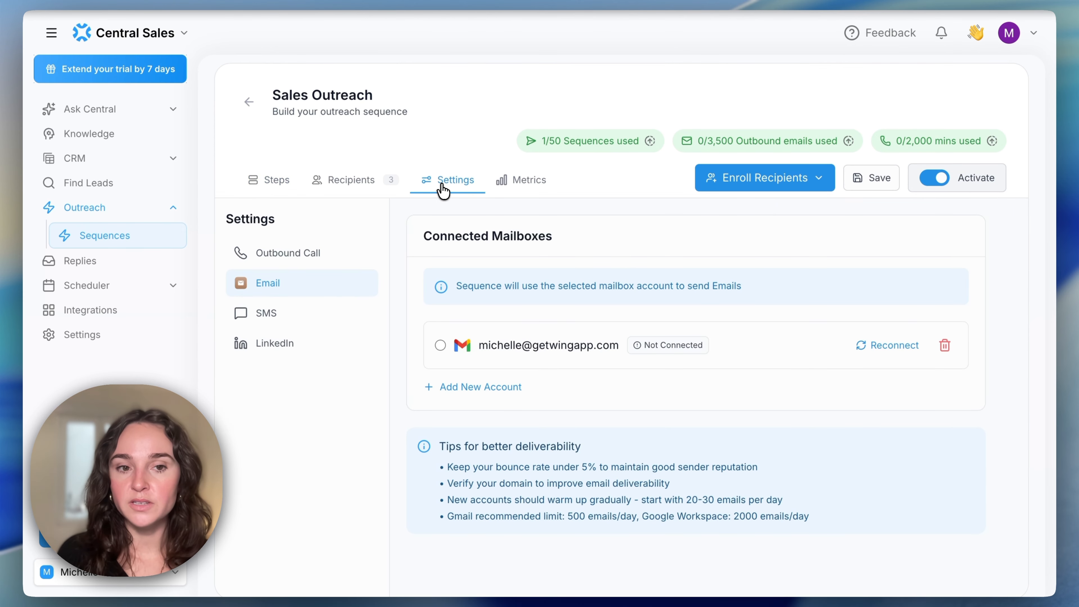
left_click(308, 257)
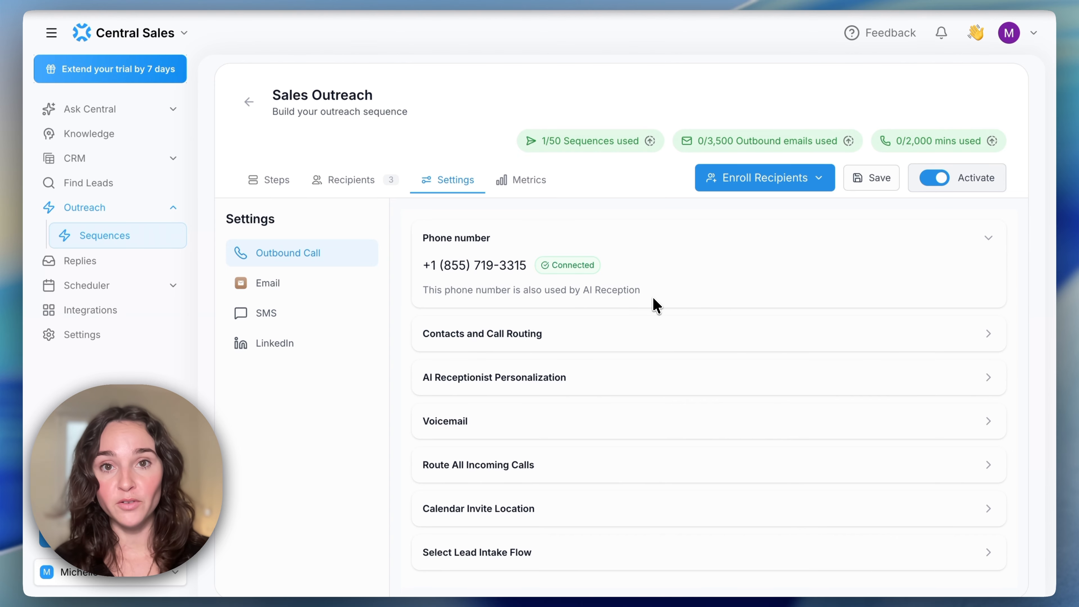
View the unified Replies inbox and start creating a new outreach sequence with AI
left_click(79, 263)
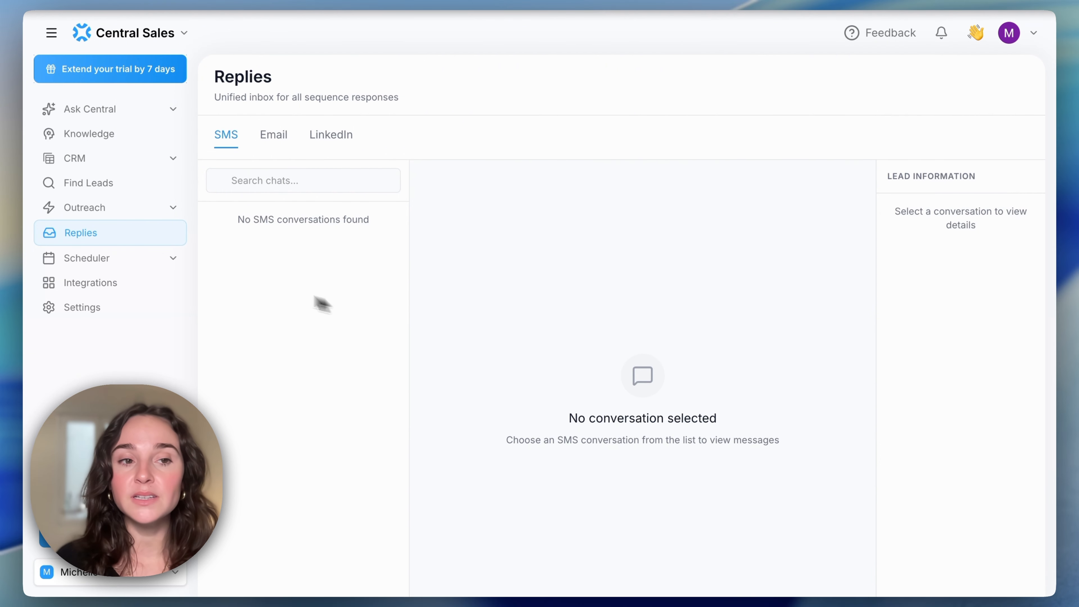
left_click(169, 212)
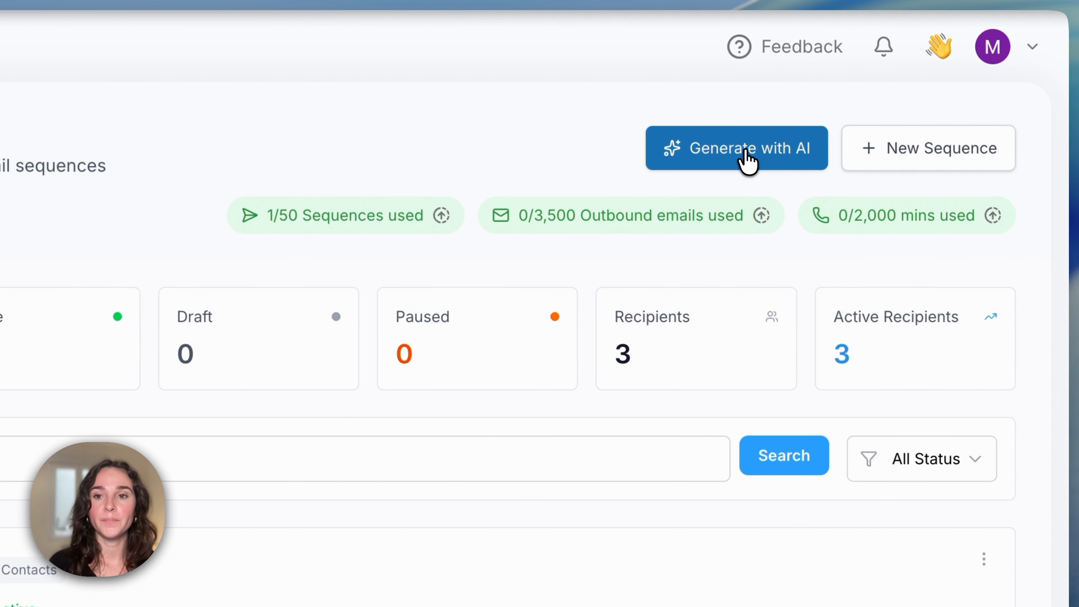
left_click(751, 166)
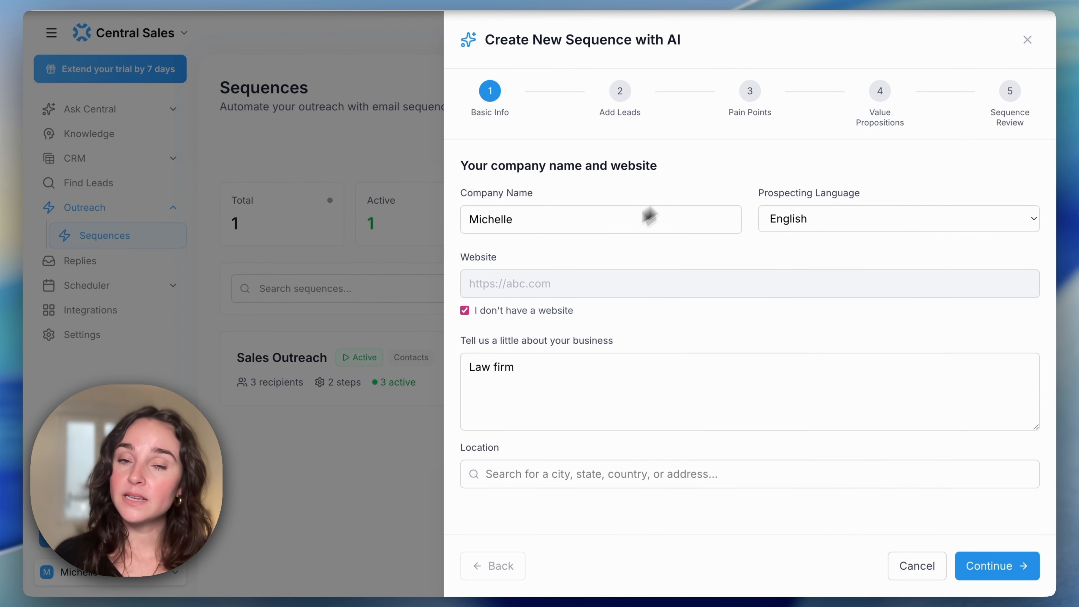